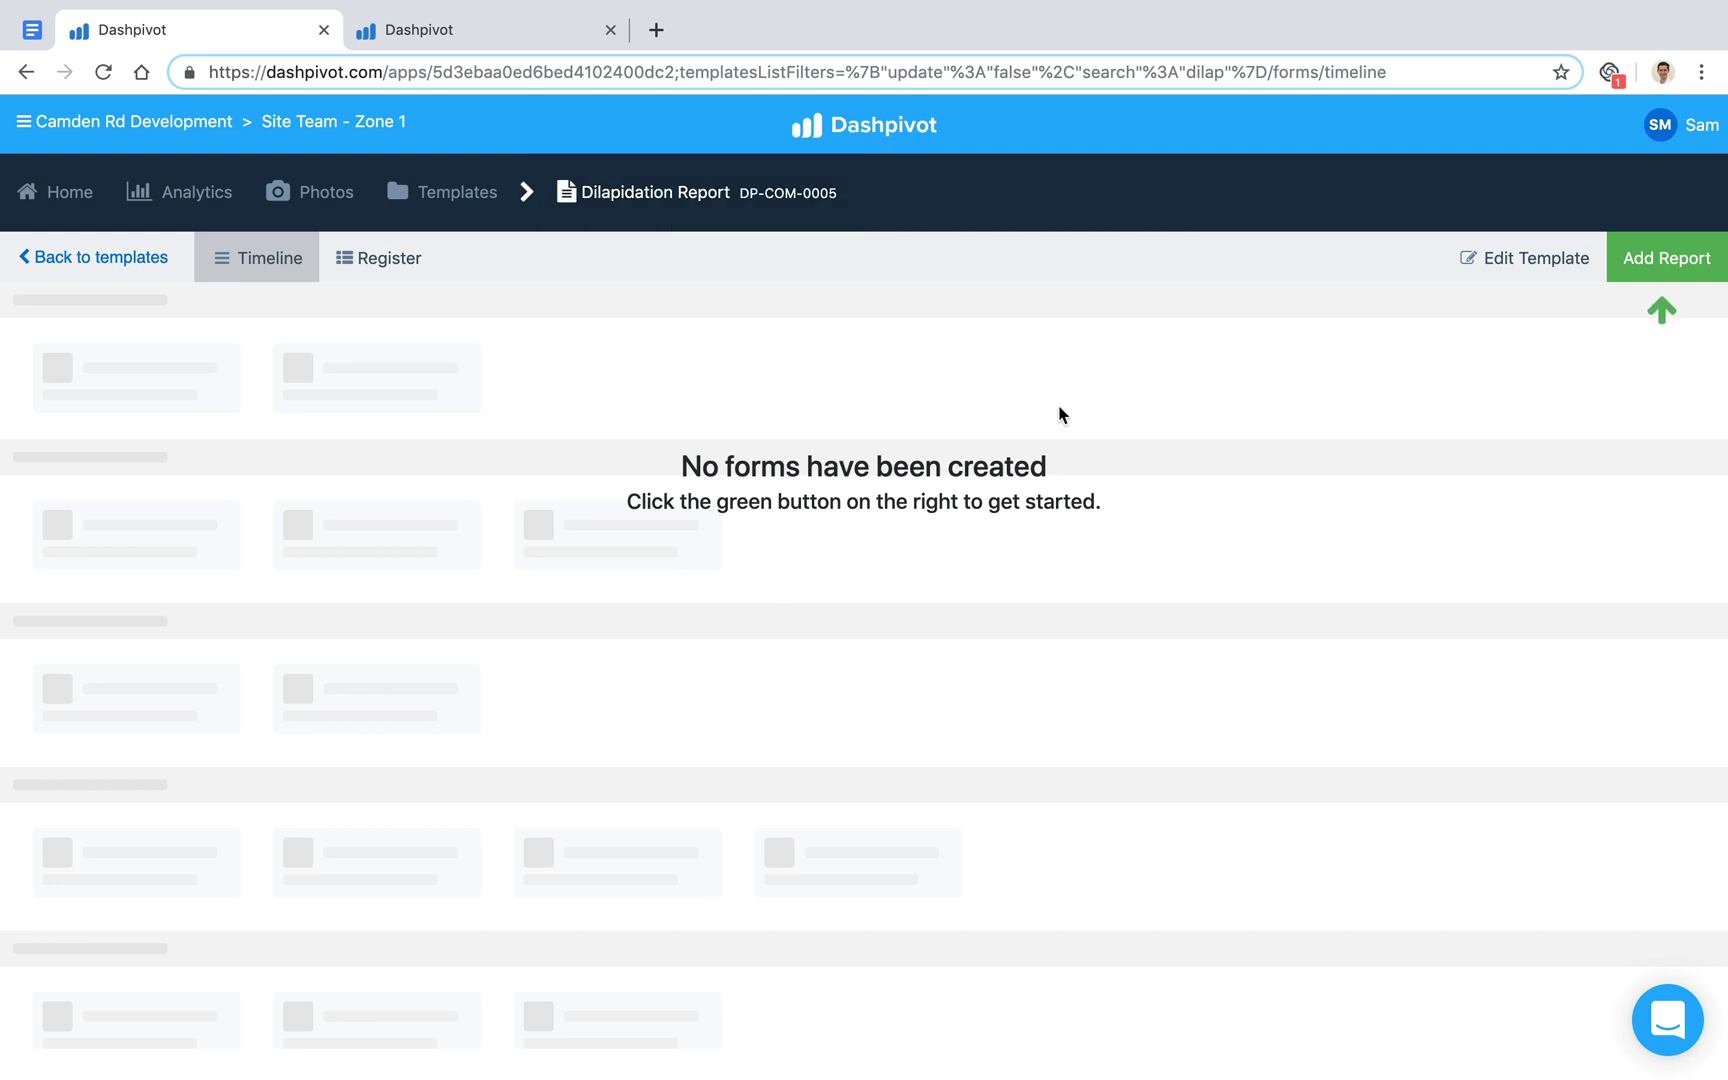
# Step: Start a new dilapidation report with inspection date 30 July 2019
pyautogui.click(1655, 265)
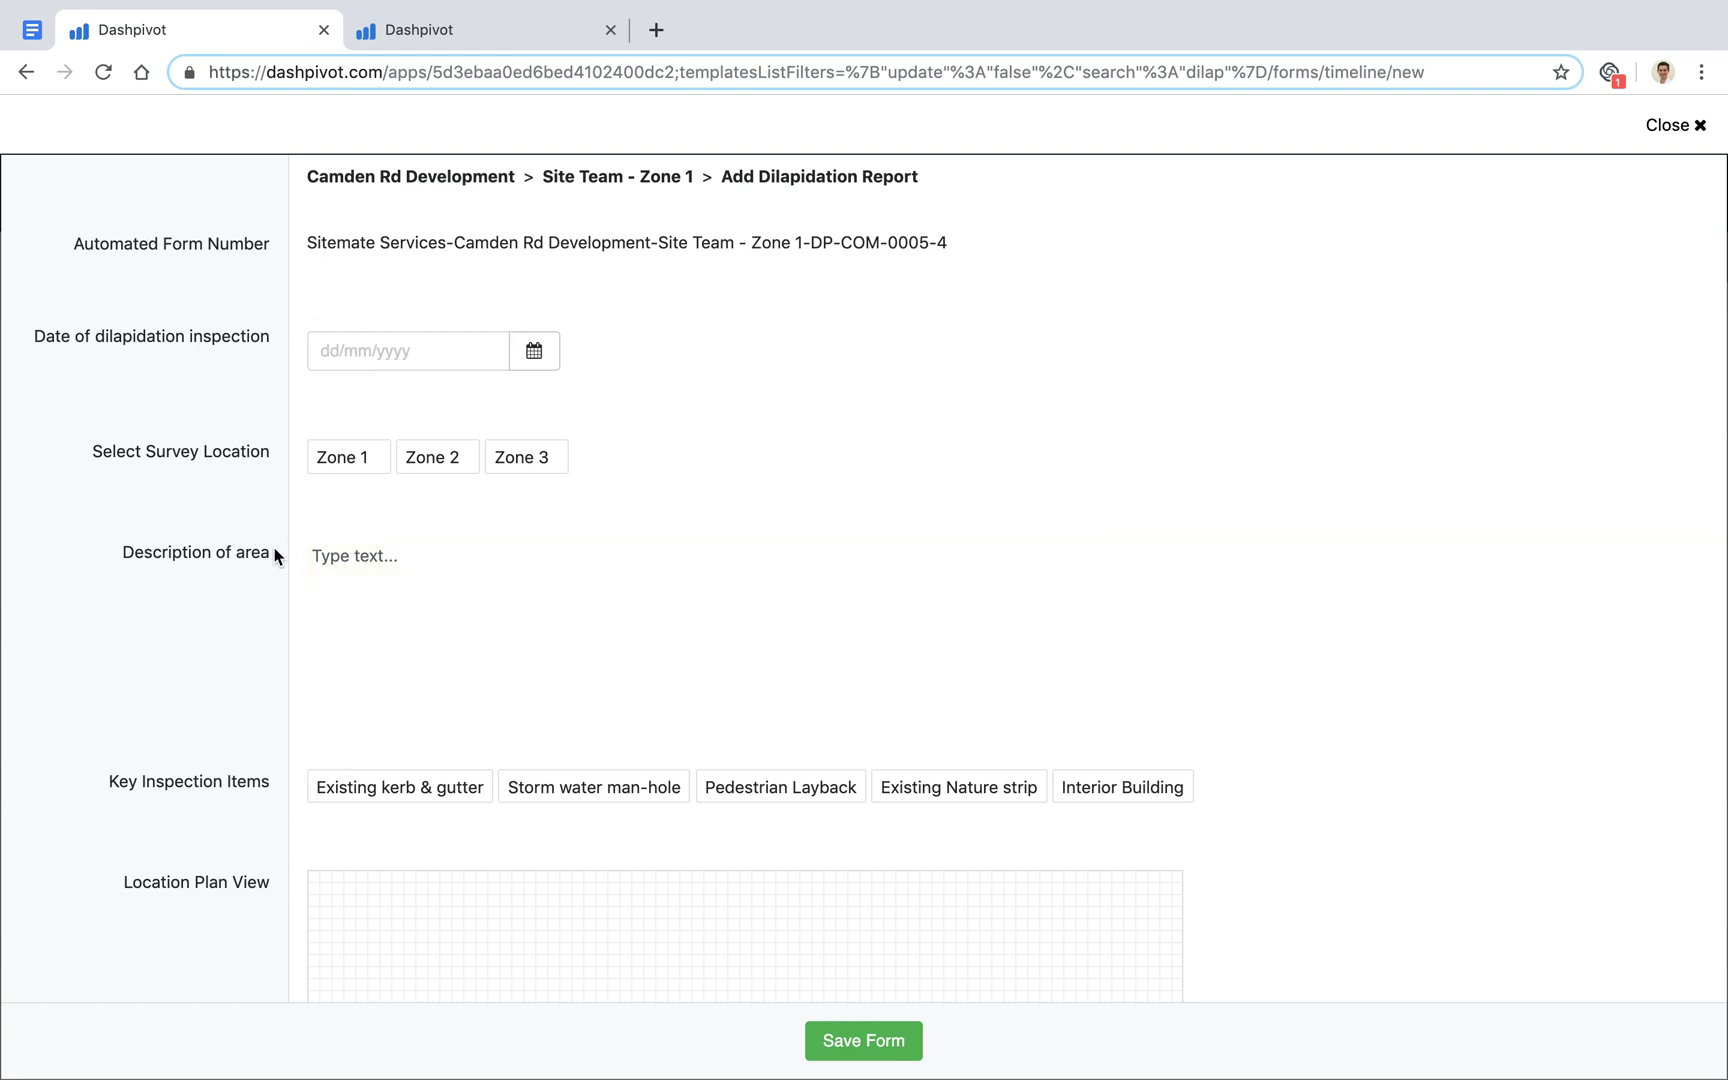
pyautogui.scroll(-1, 312, 530)
pyautogui.click(534, 321)
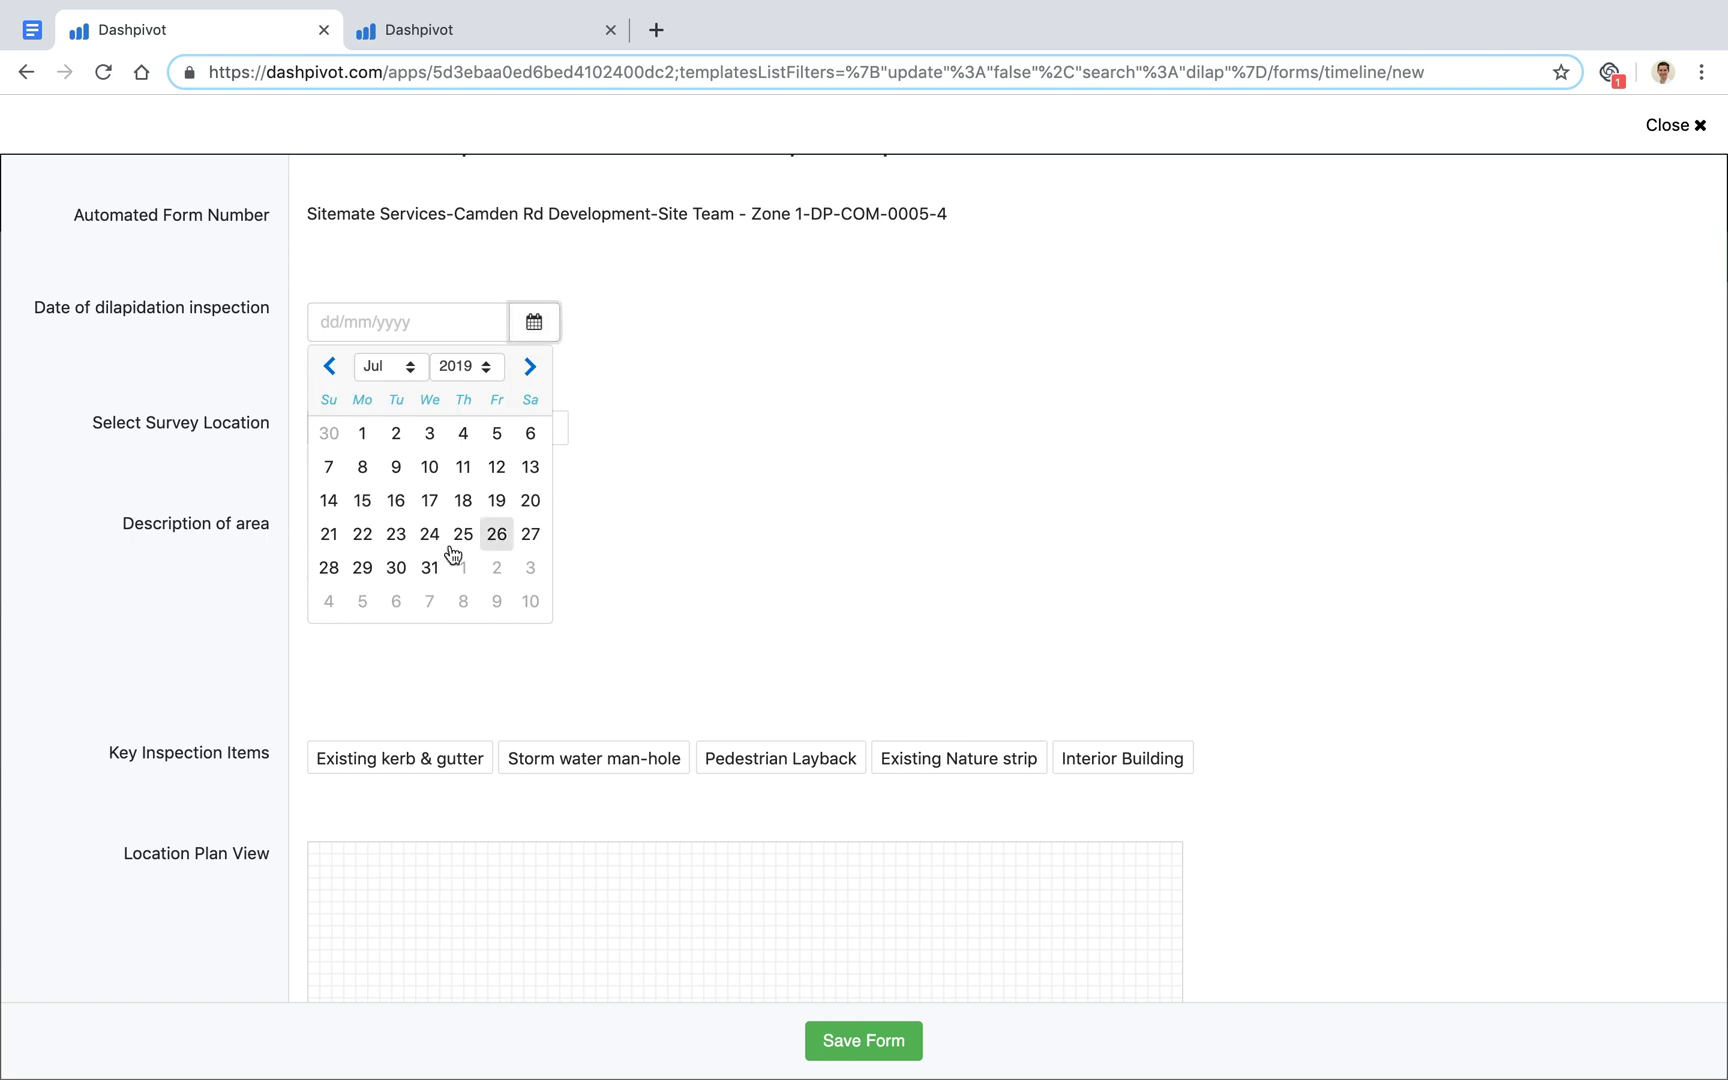
pyautogui.click(396, 567)
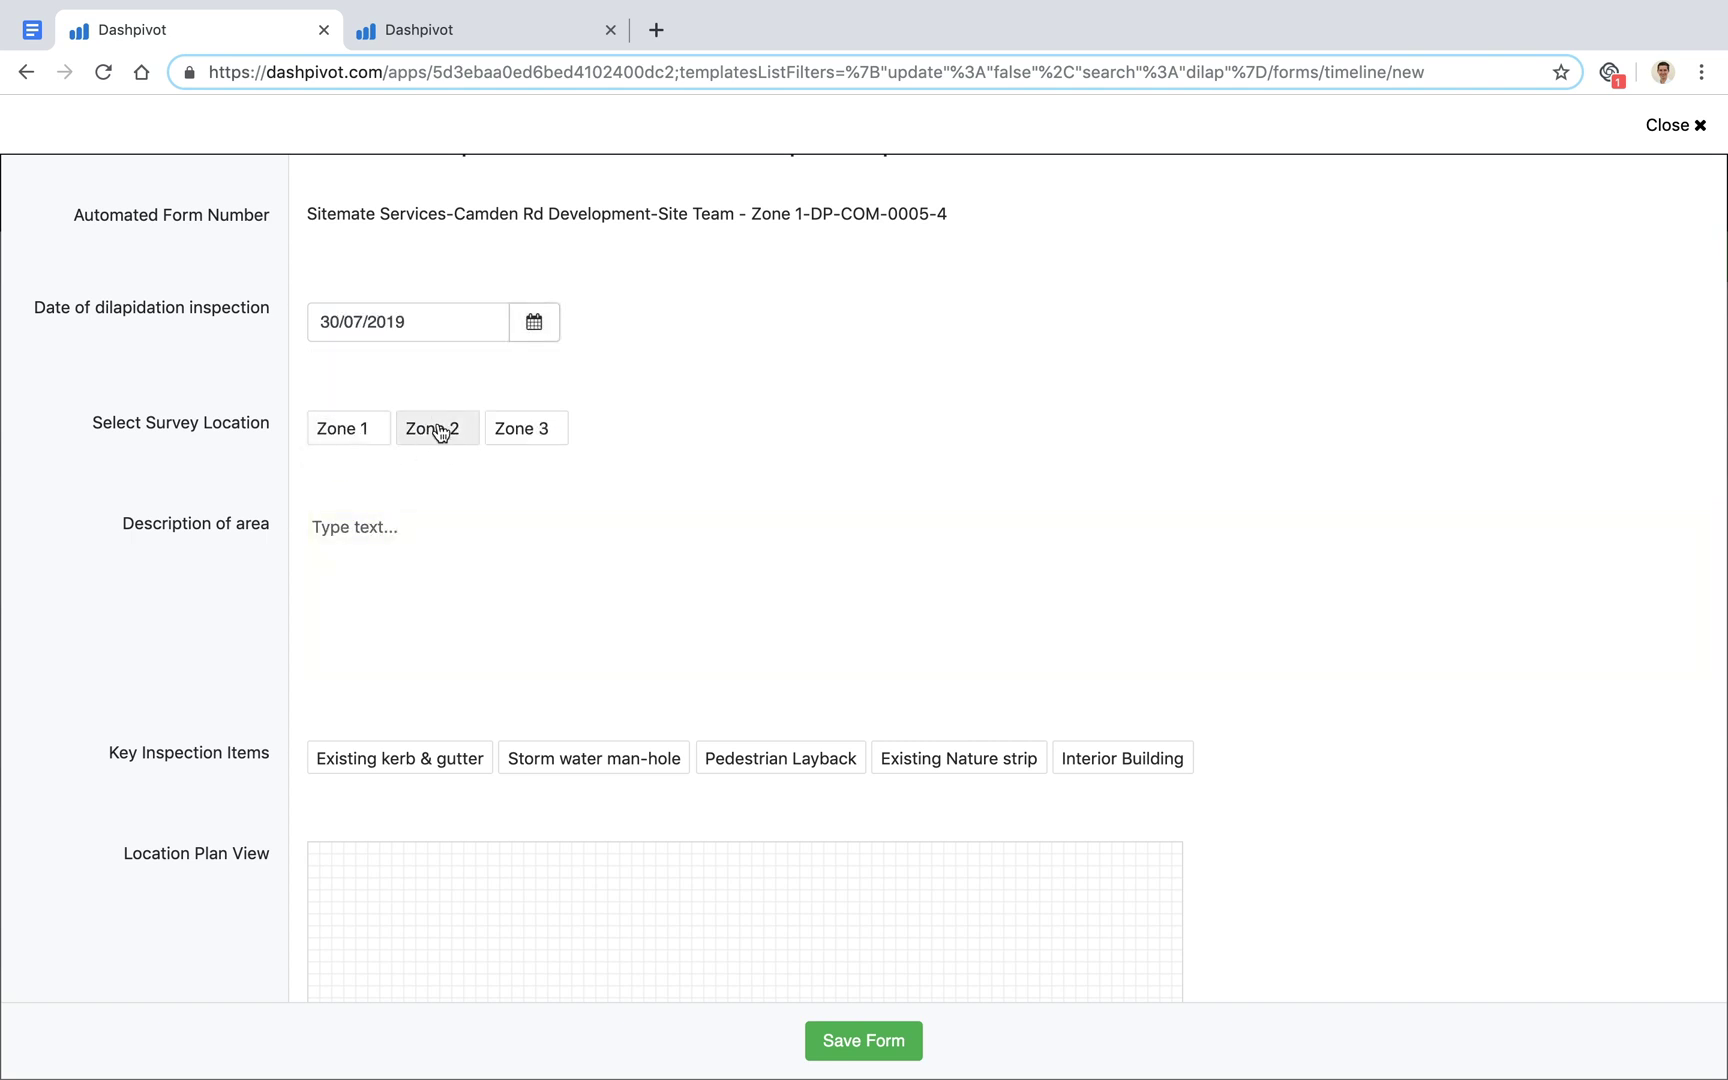
# Step: Set the survey location to Zone 2 and add Existing Nature strip as a key inspection item
pyautogui.click(437, 428)
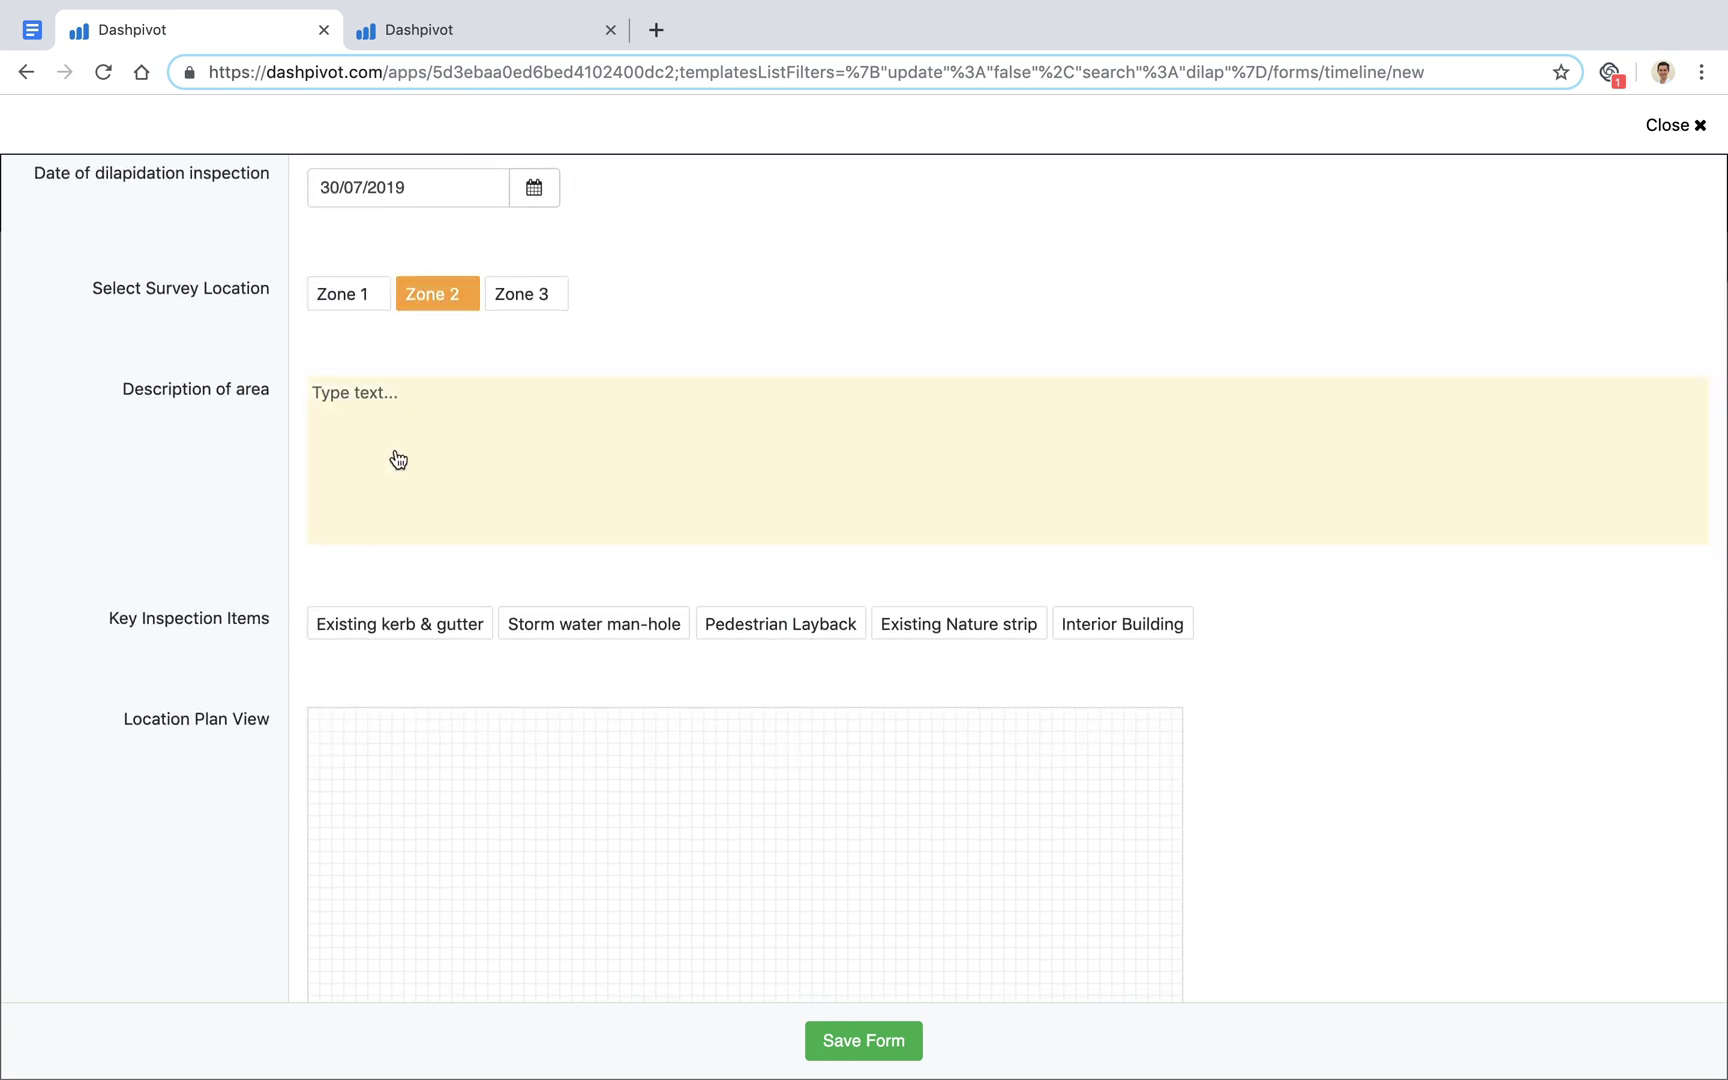
pyautogui.scroll(-2, 210, 545)
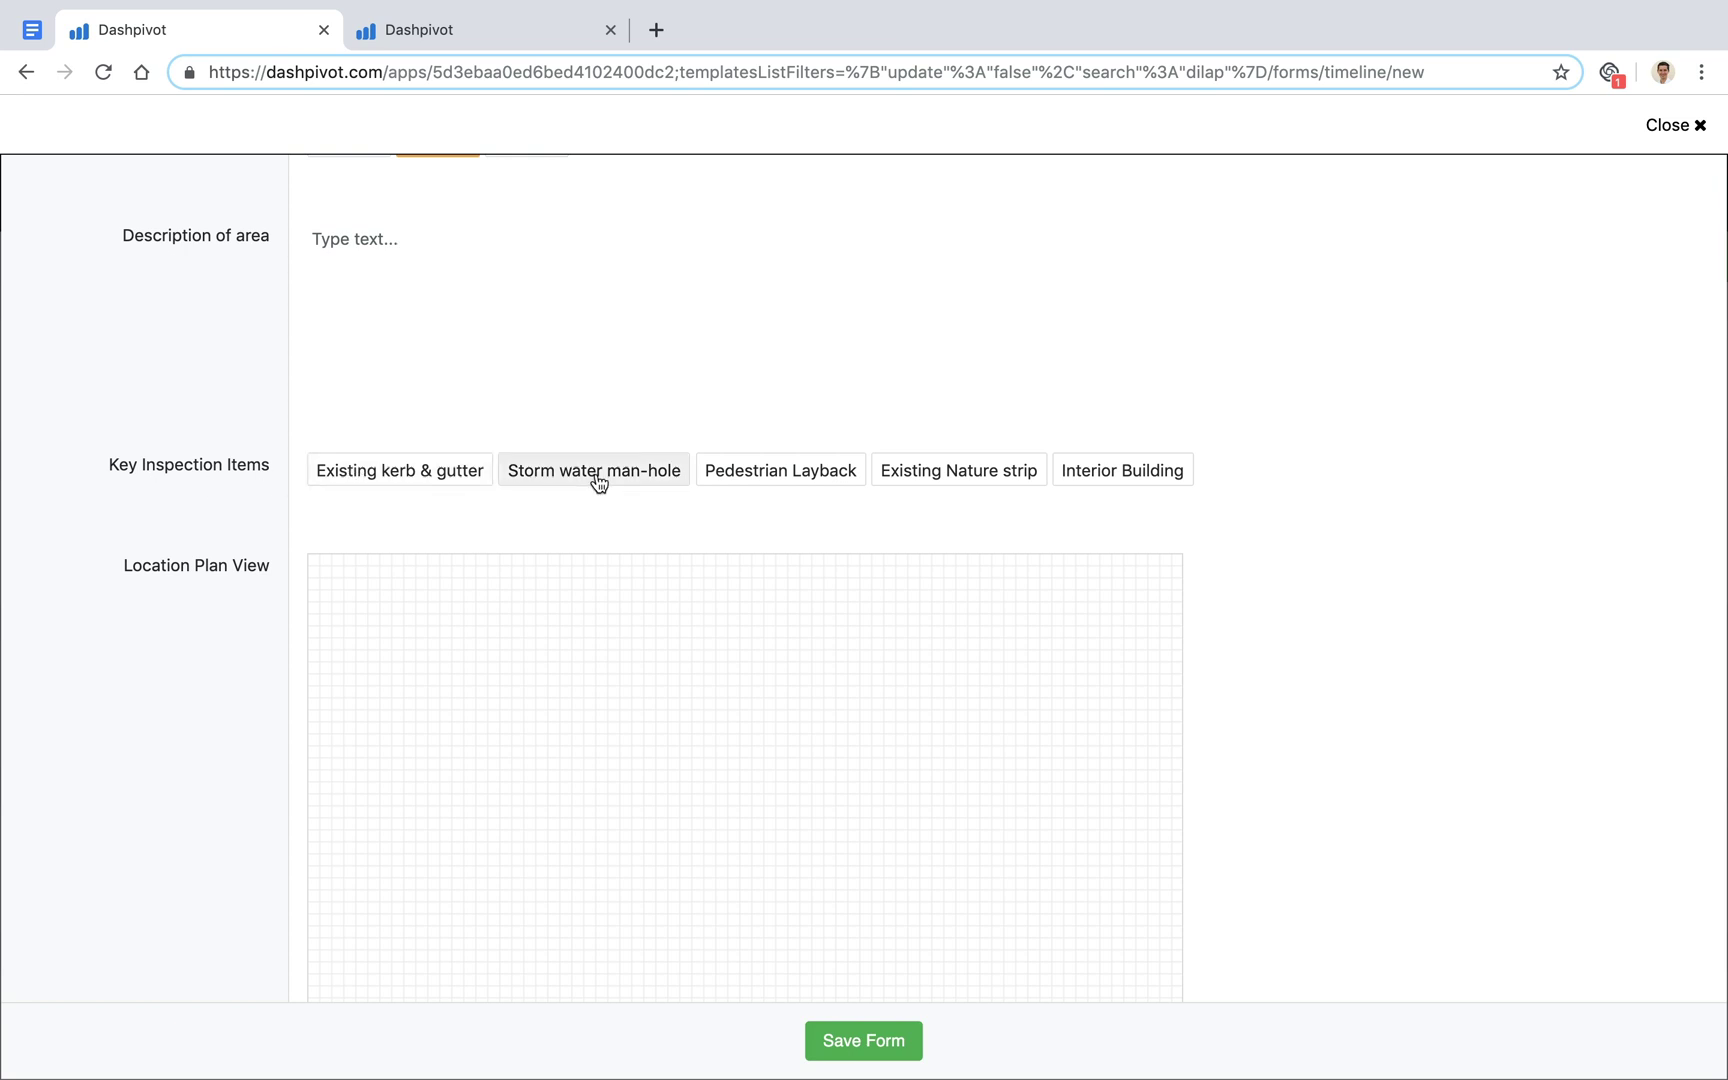
pyautogui.scroll(1, 694, 520)
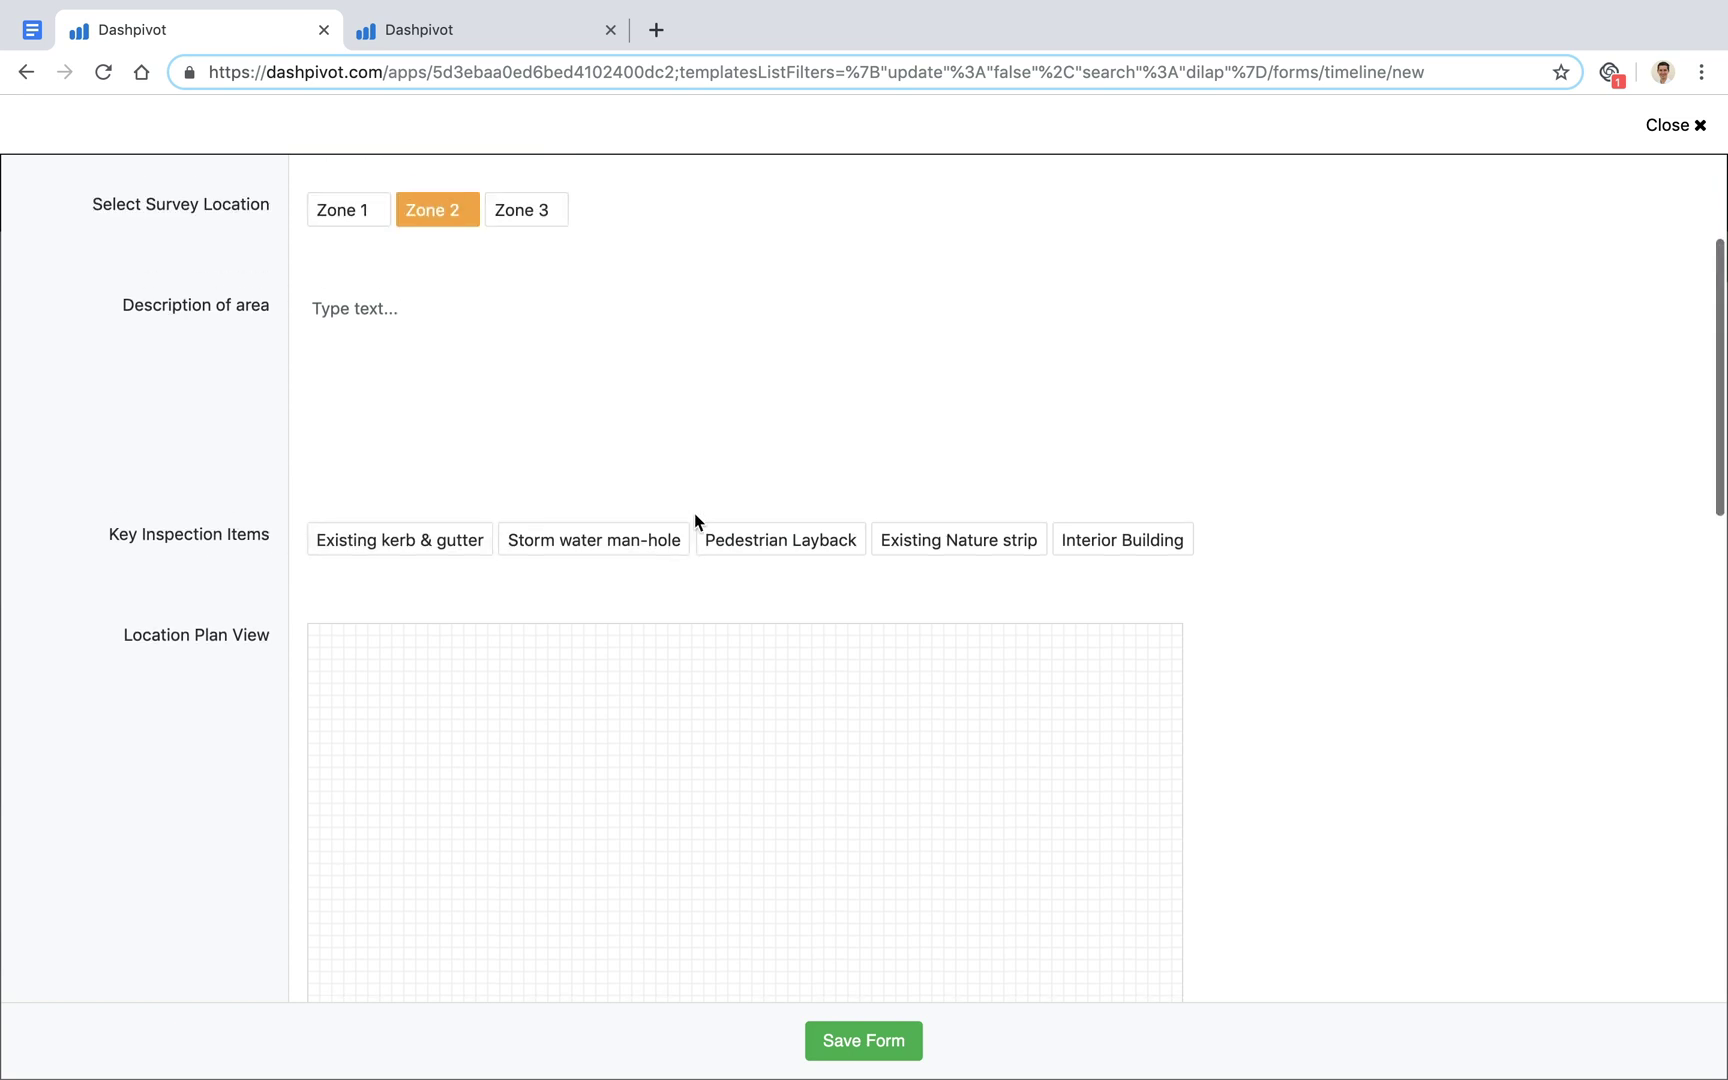
pyautogui.click(920, 550)
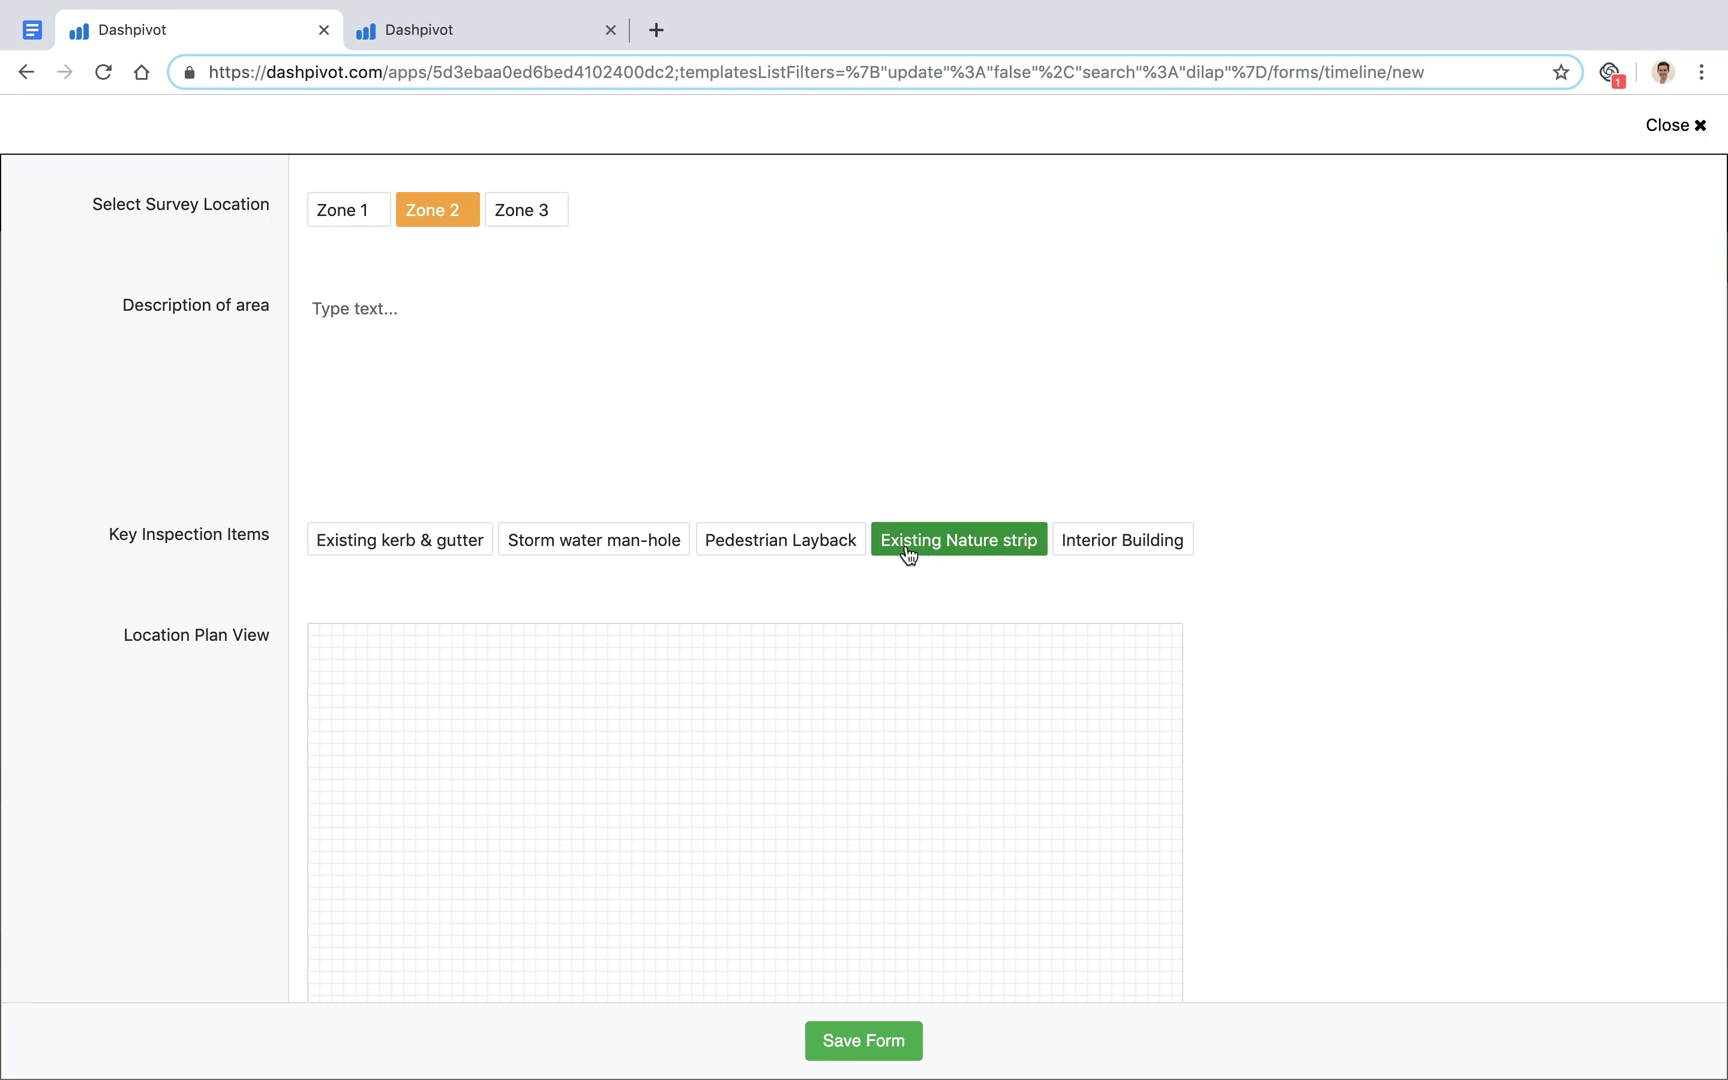
pyautogui.scroll(-3, 151, 647)
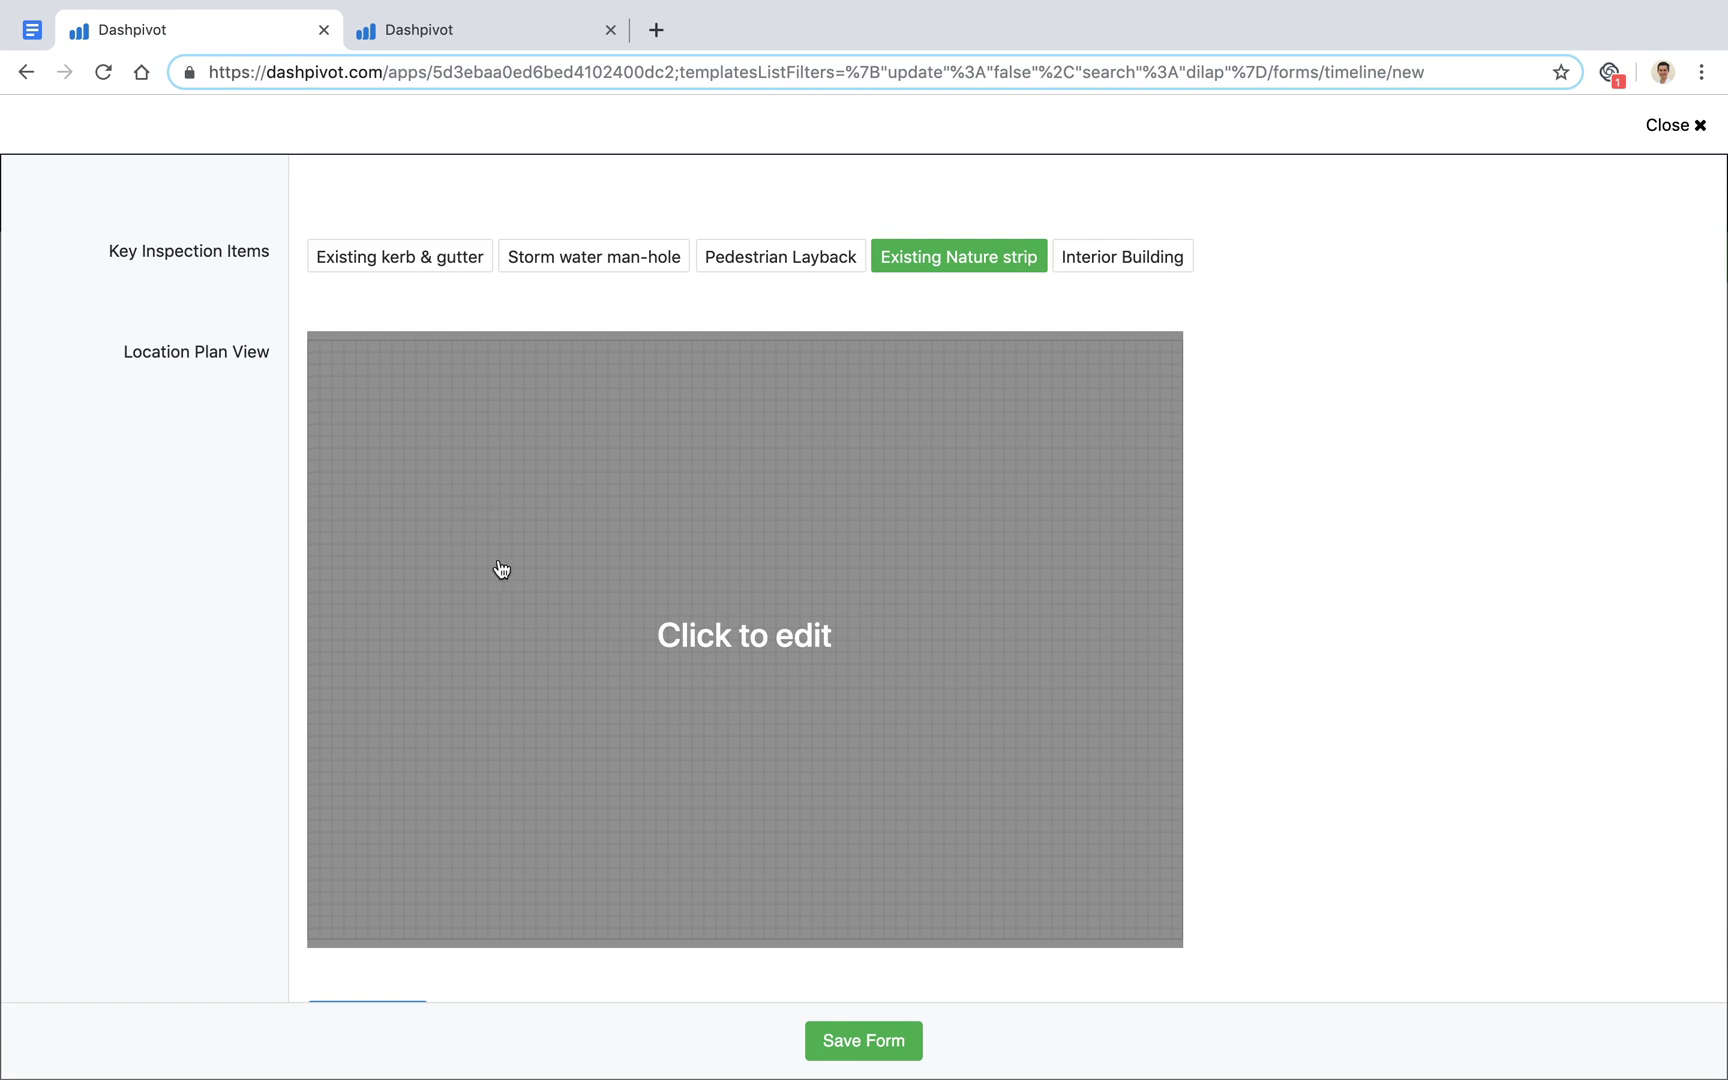
# Step: Review the Crack Mapping and Question 1 fields, then save the Zone 2 report
pyautogui.scroll(-1, 501, 570)
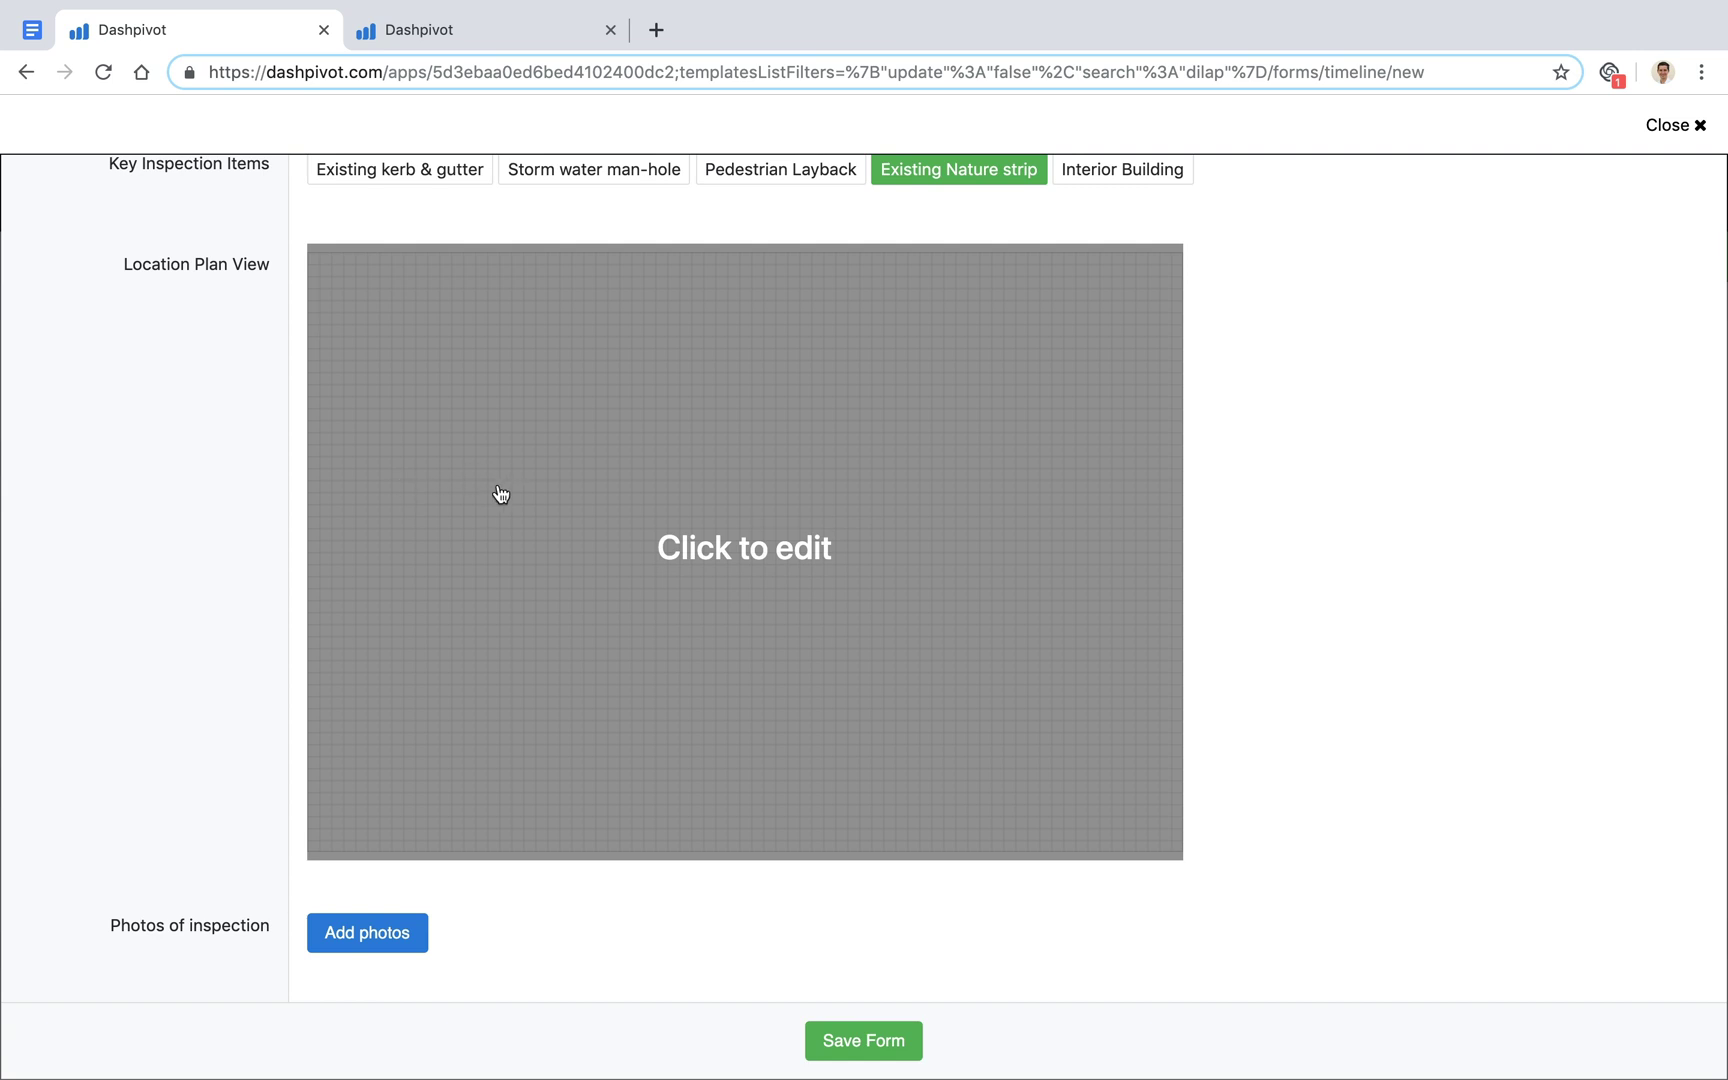
pyautogui.scroll(-4, 214, 572)
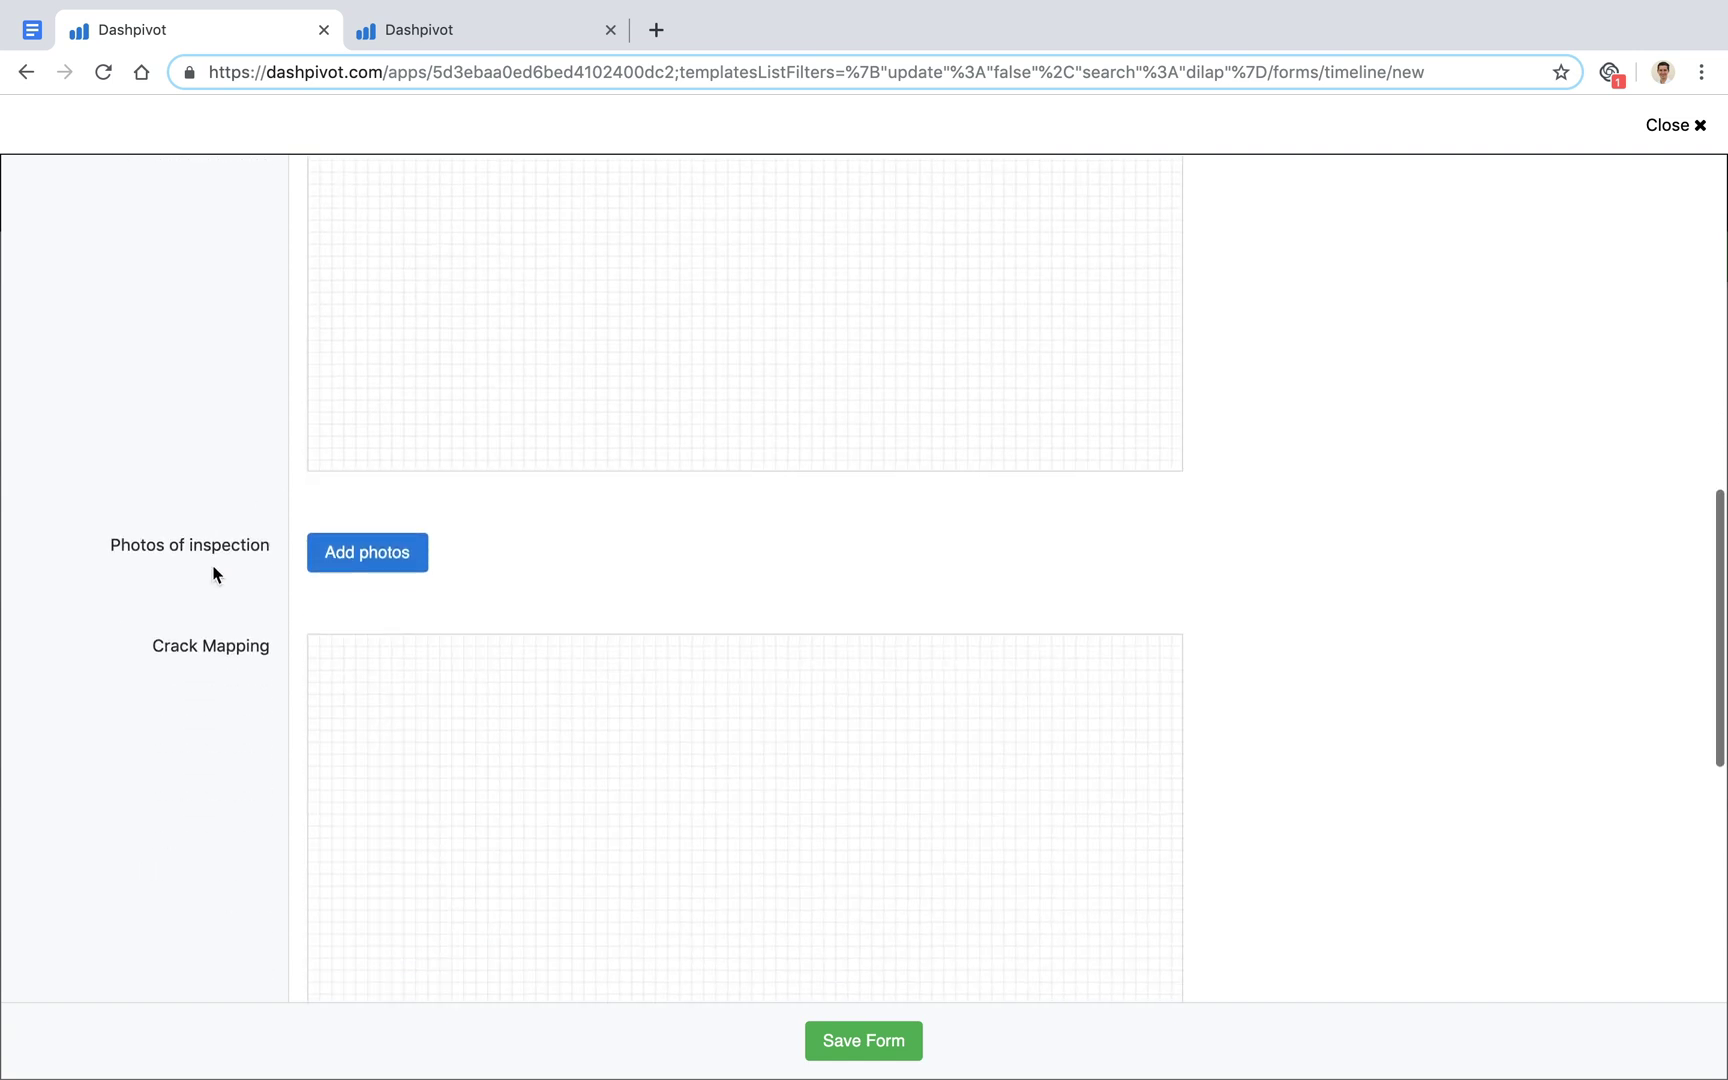
pyautogui.scroll(-1, 227, 563)
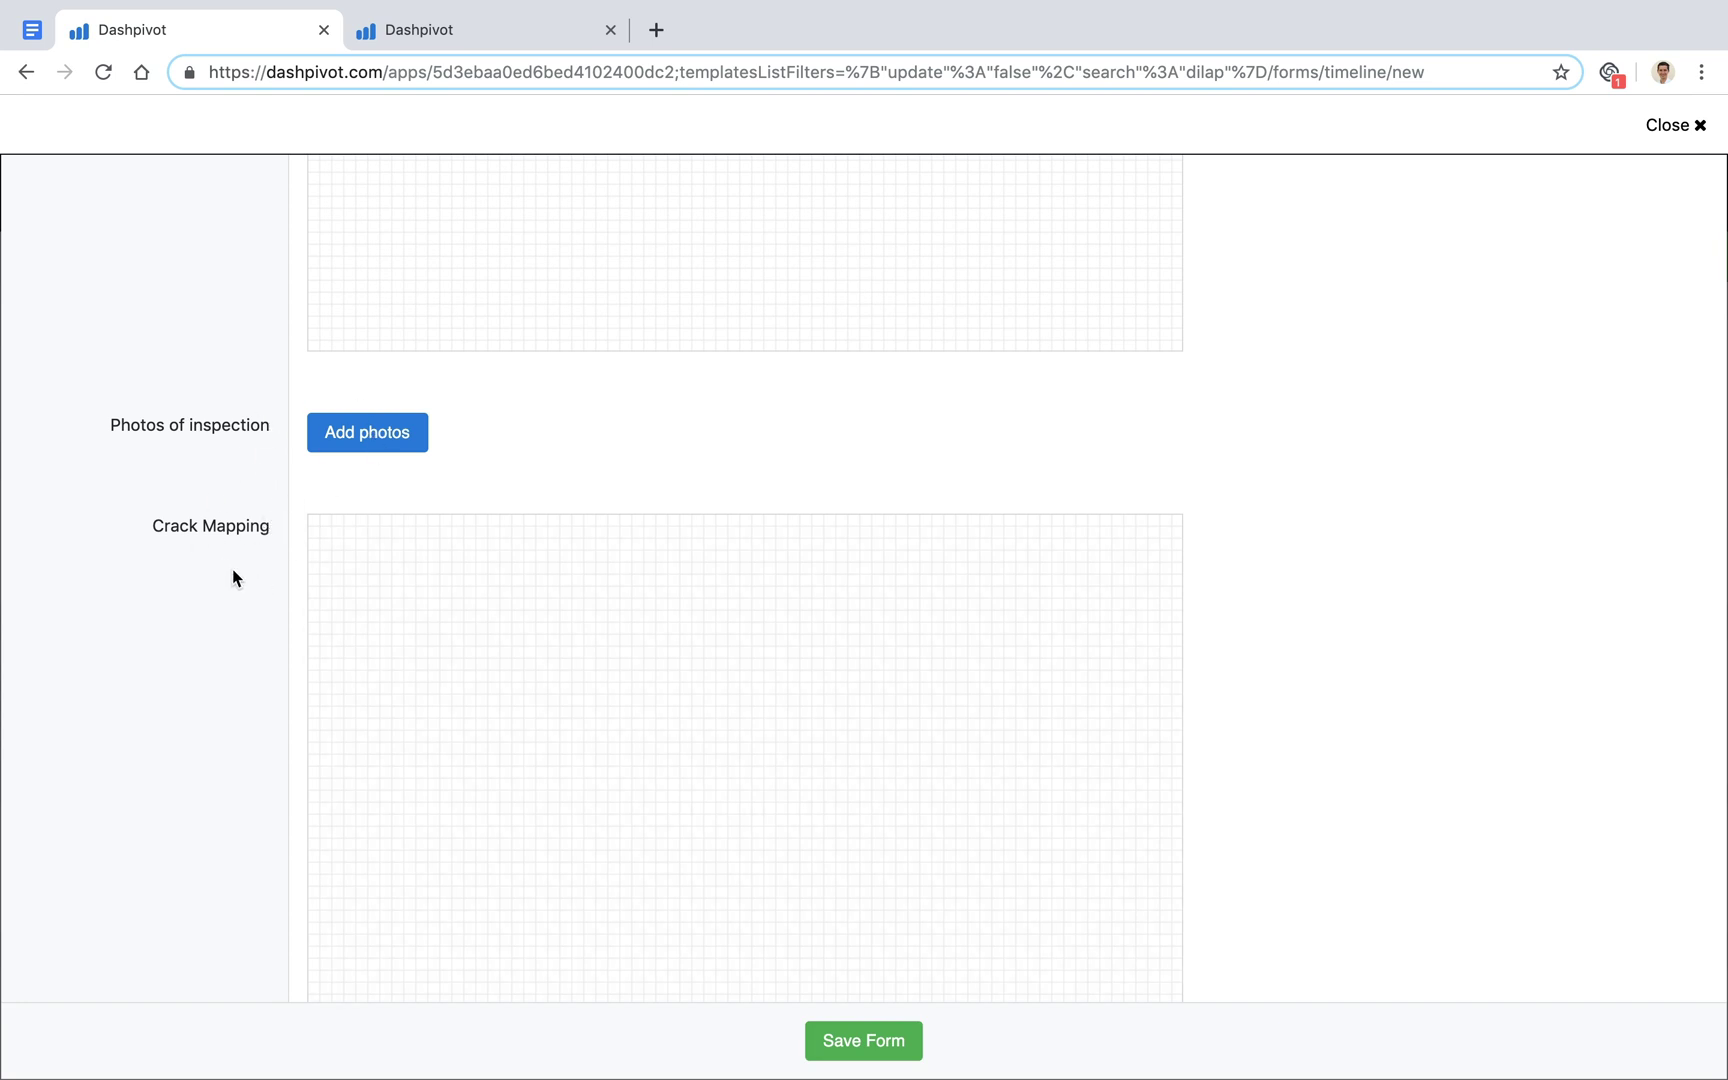
pyautogui.scroll(-3, 228, 656)
pyautogui.scroll(-1, 221, 528)
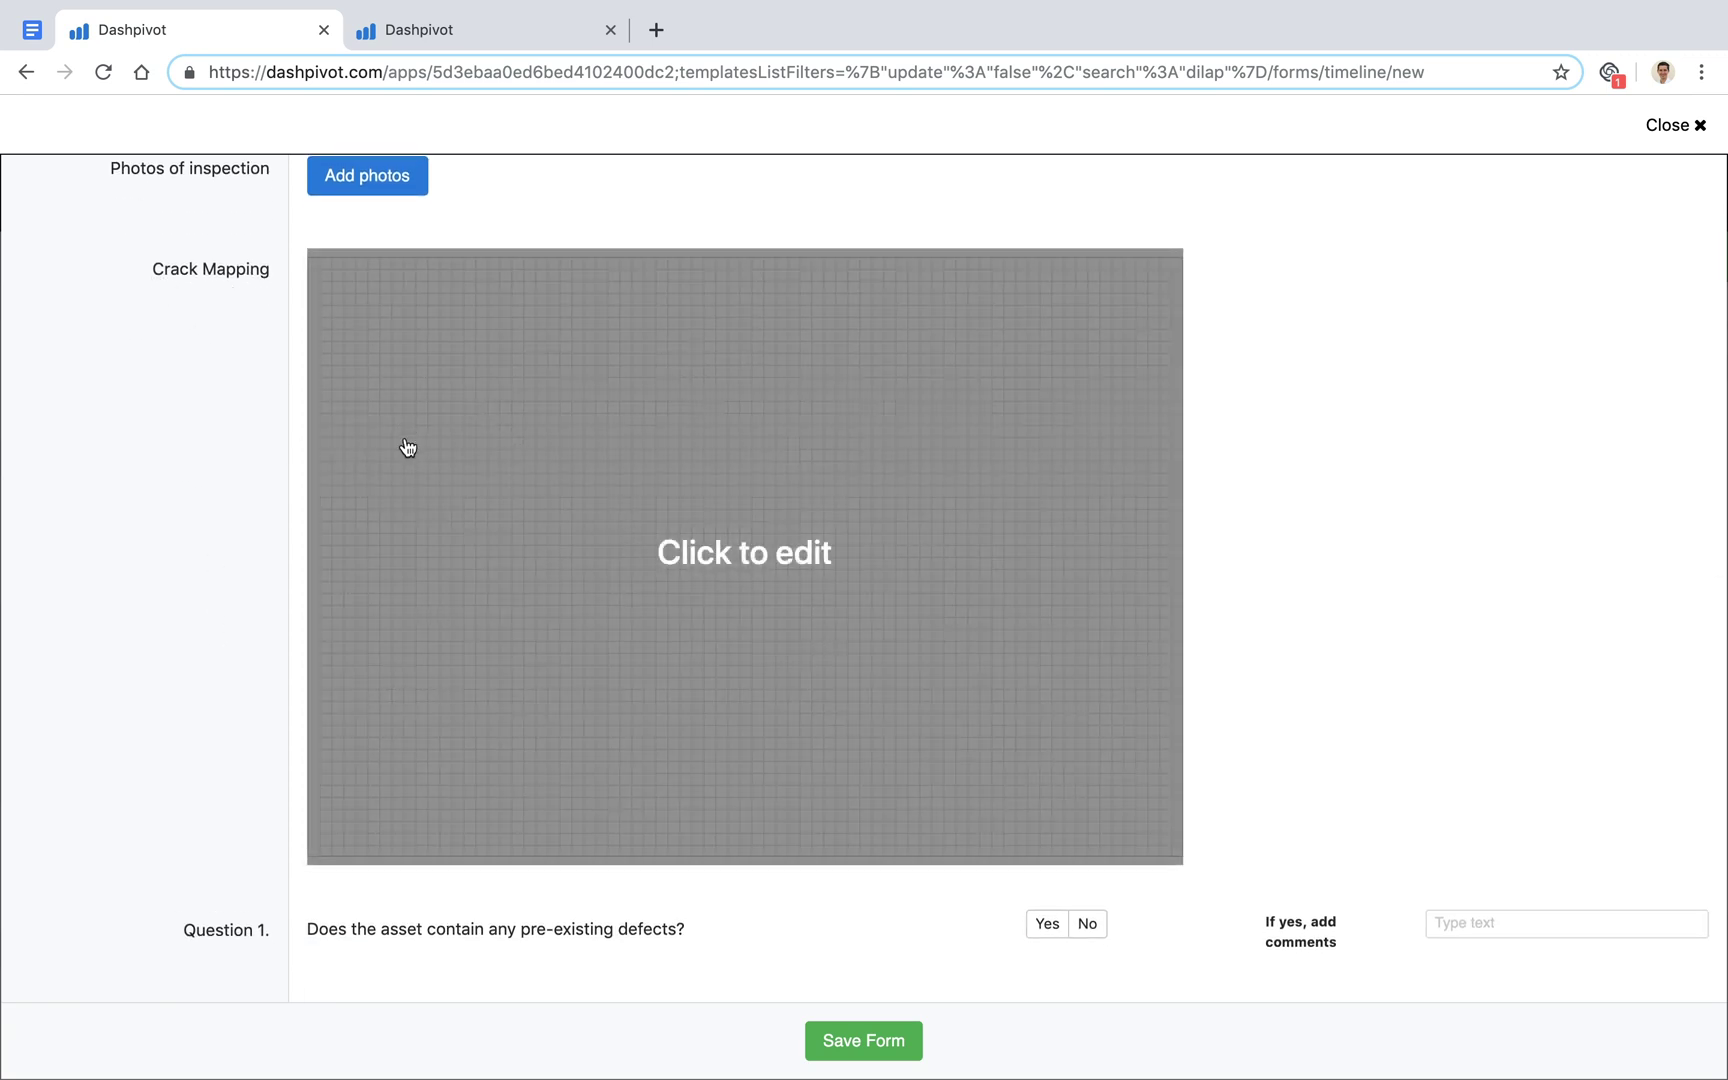
pyautogui.scroll(5, 116, 513)
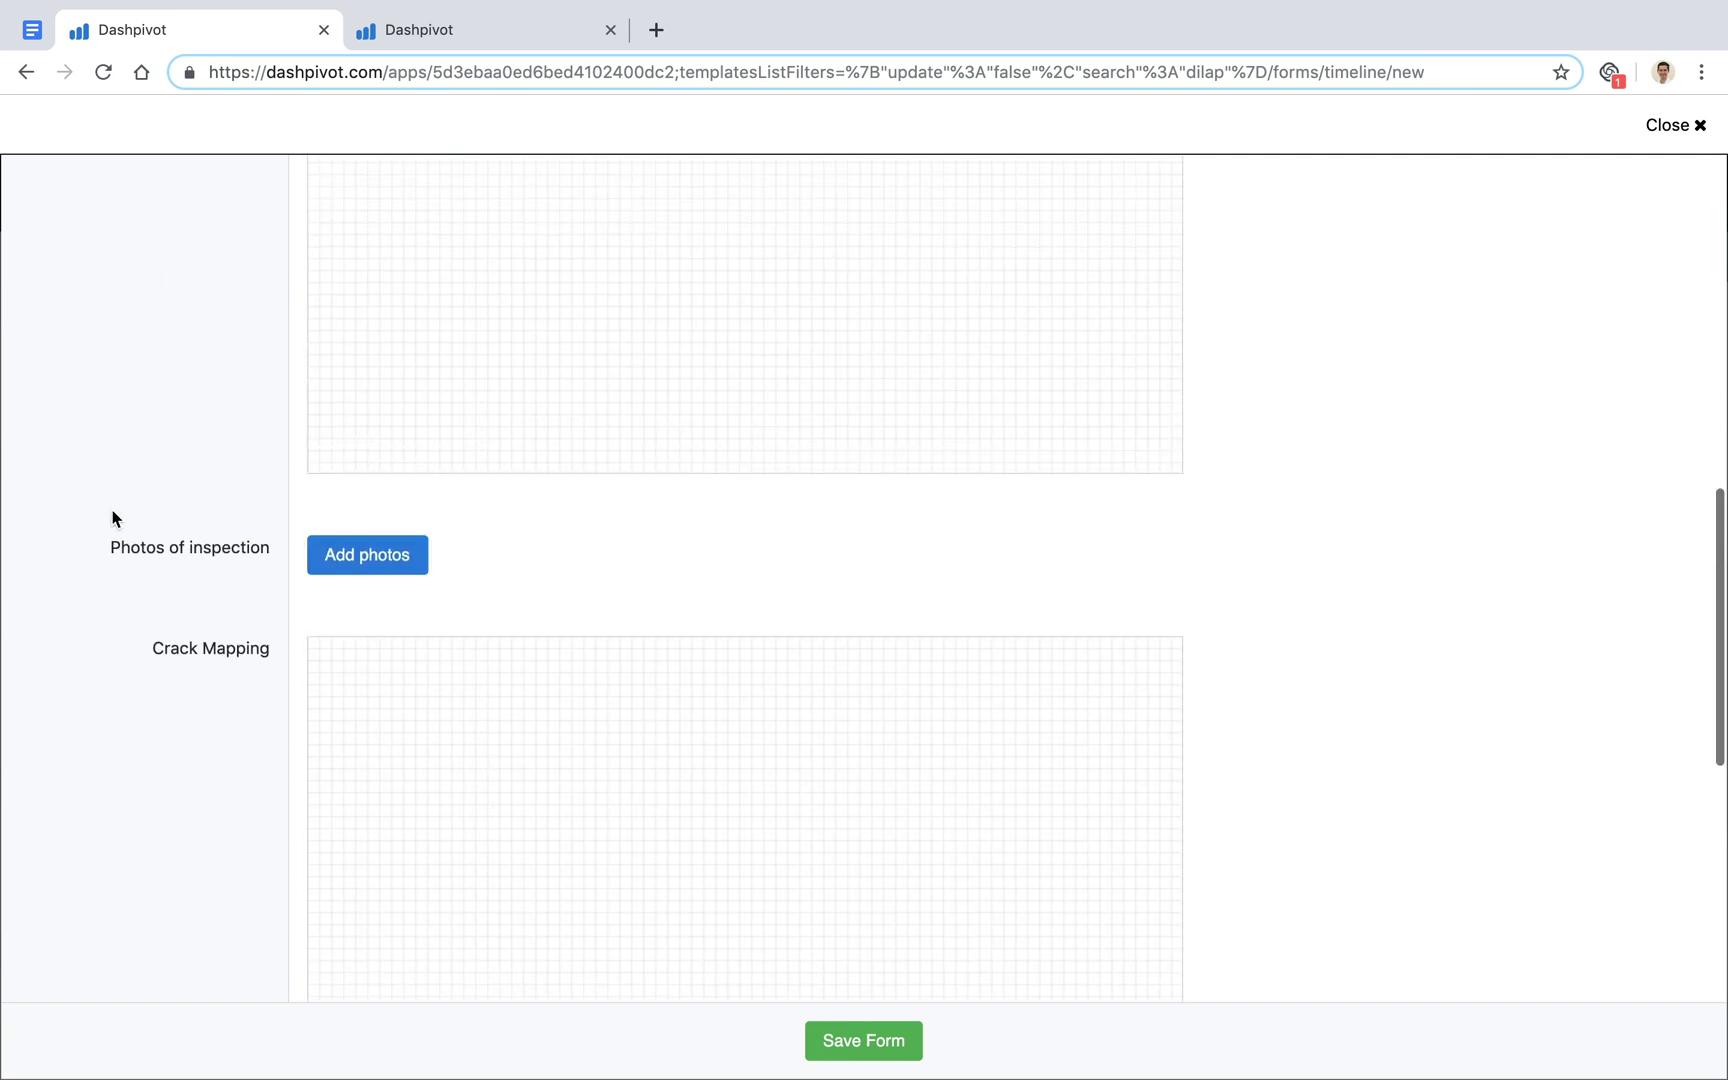
pyautogui.scroll(-4, 328, 617)
pyautogui.scroll(-5, 231, 733)
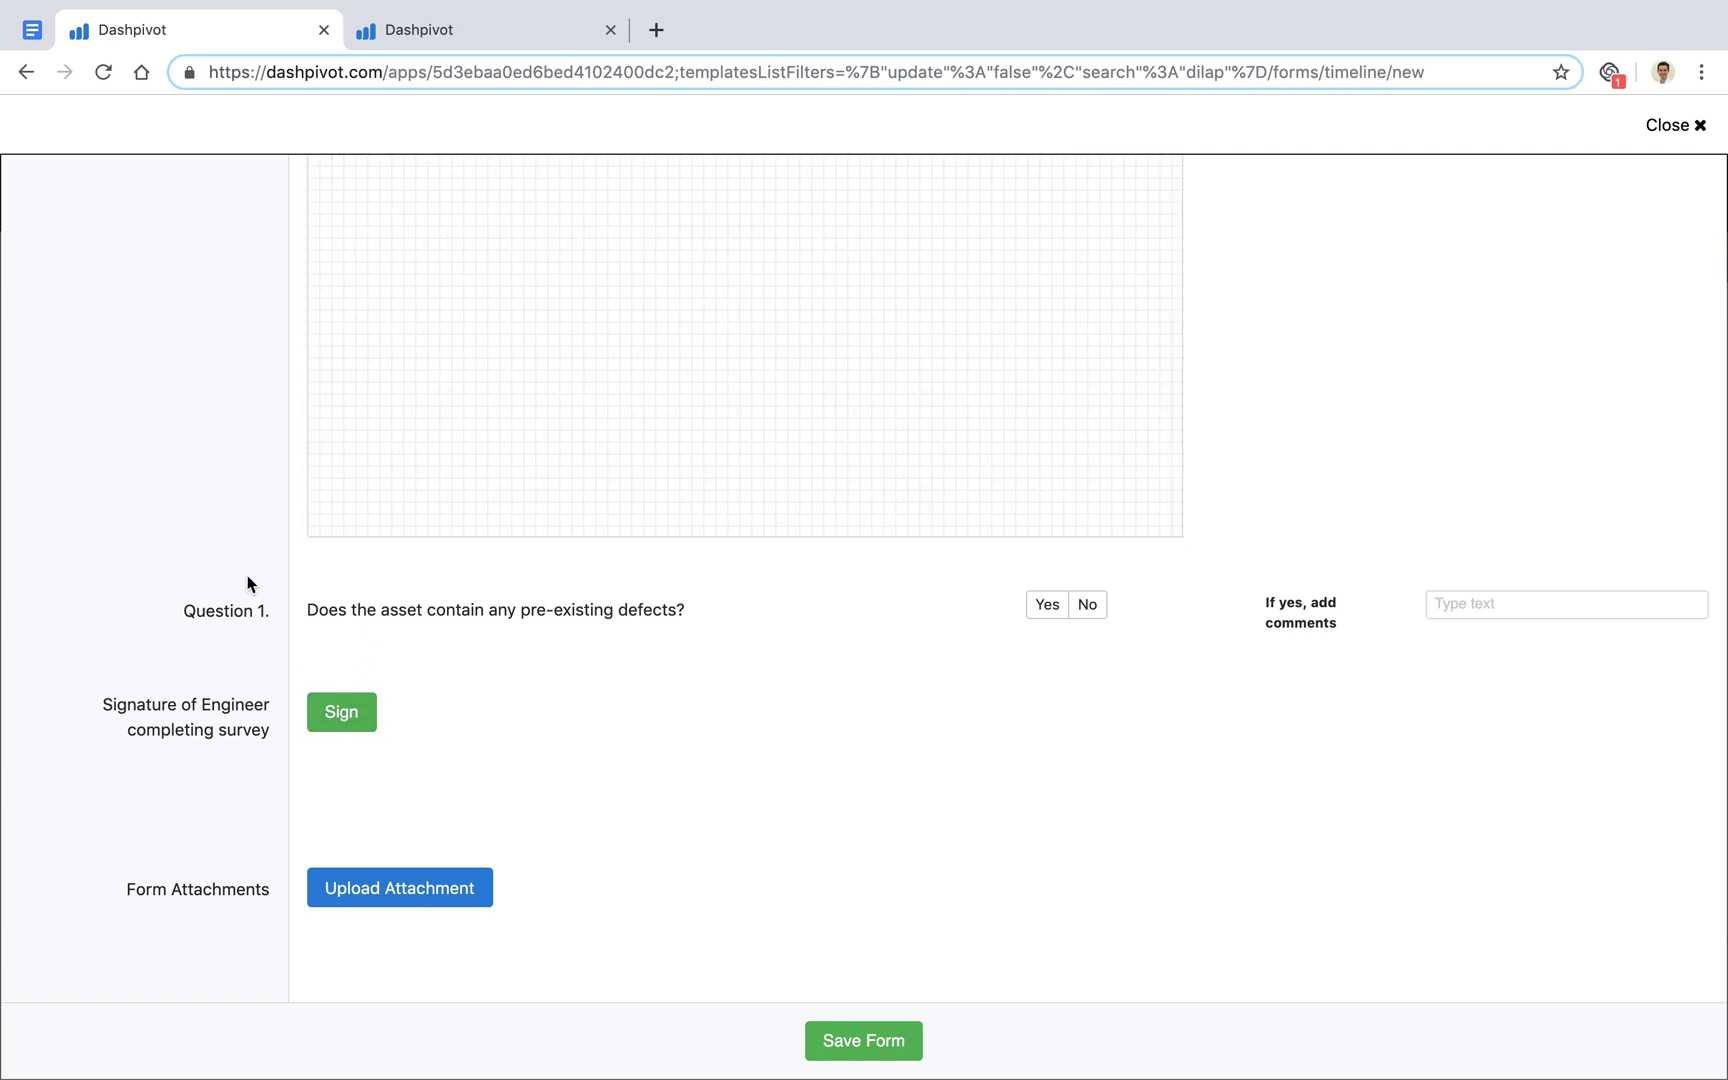
pyautogui.click(845, 1048)
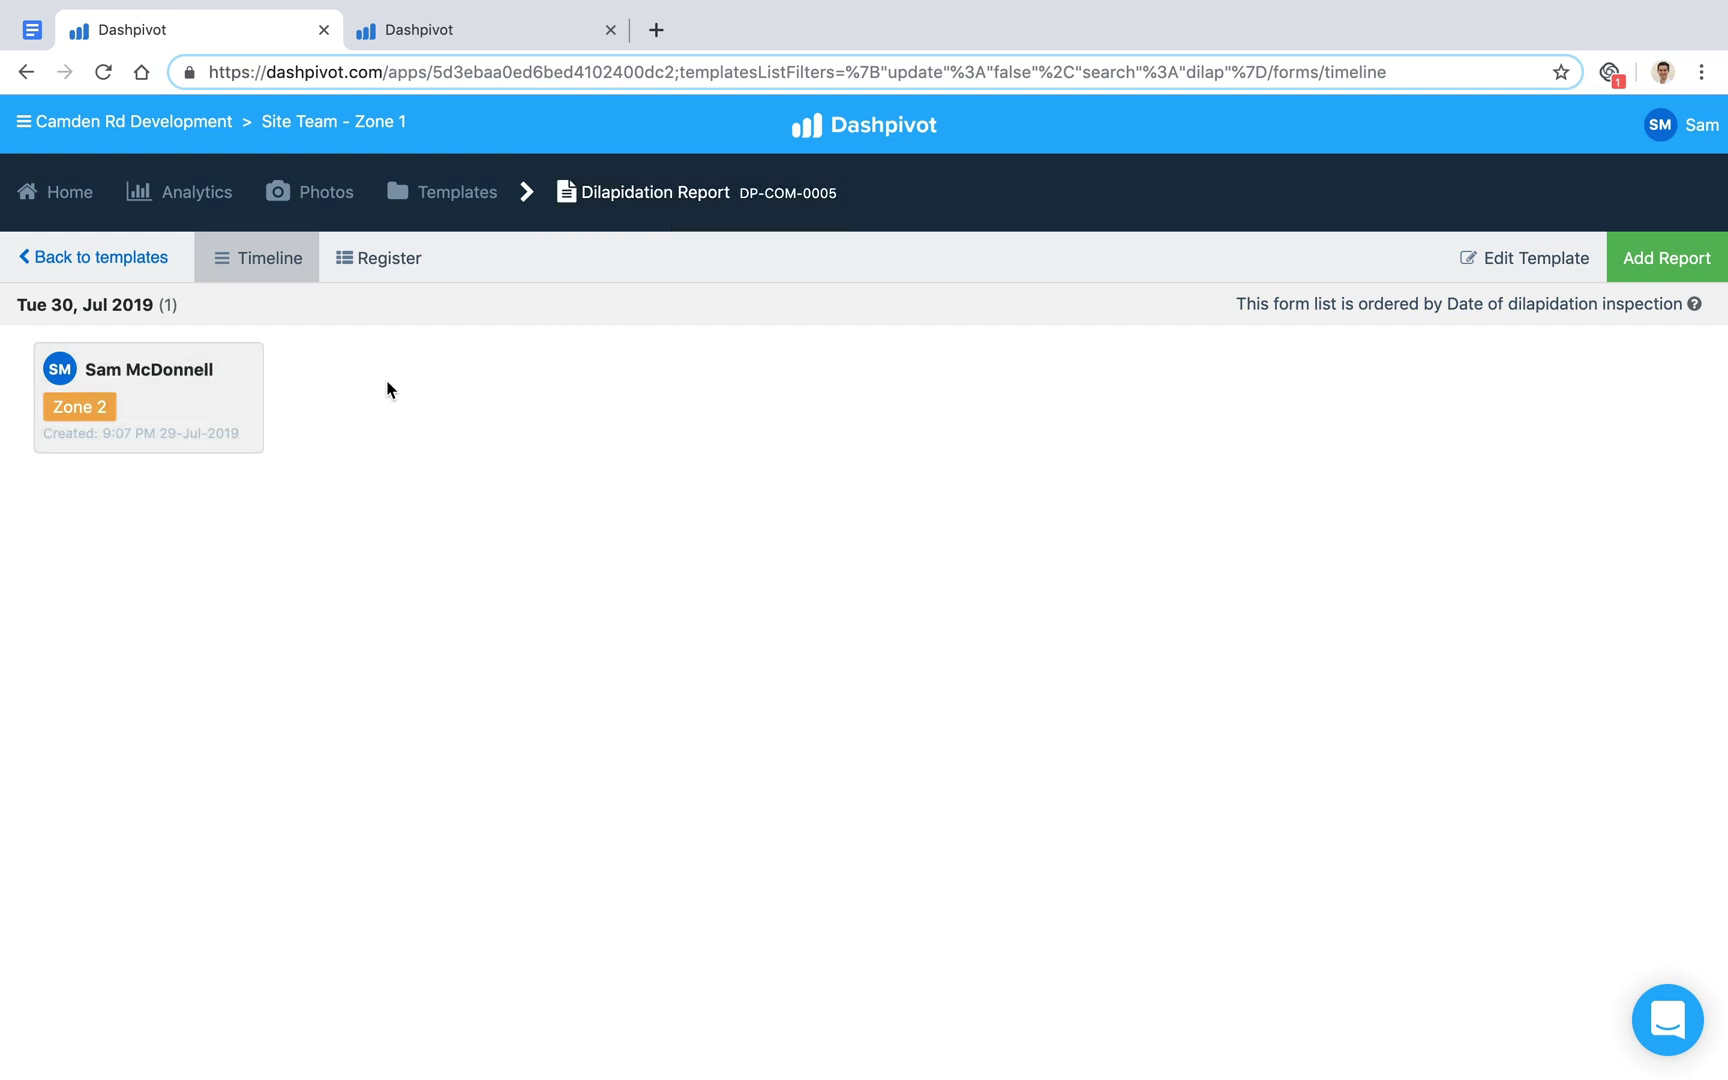
# Step: Switch to the Site Team - Zone 2 browser tab showing the Zone 1–3 reports
pyautogui.click(416, 47)
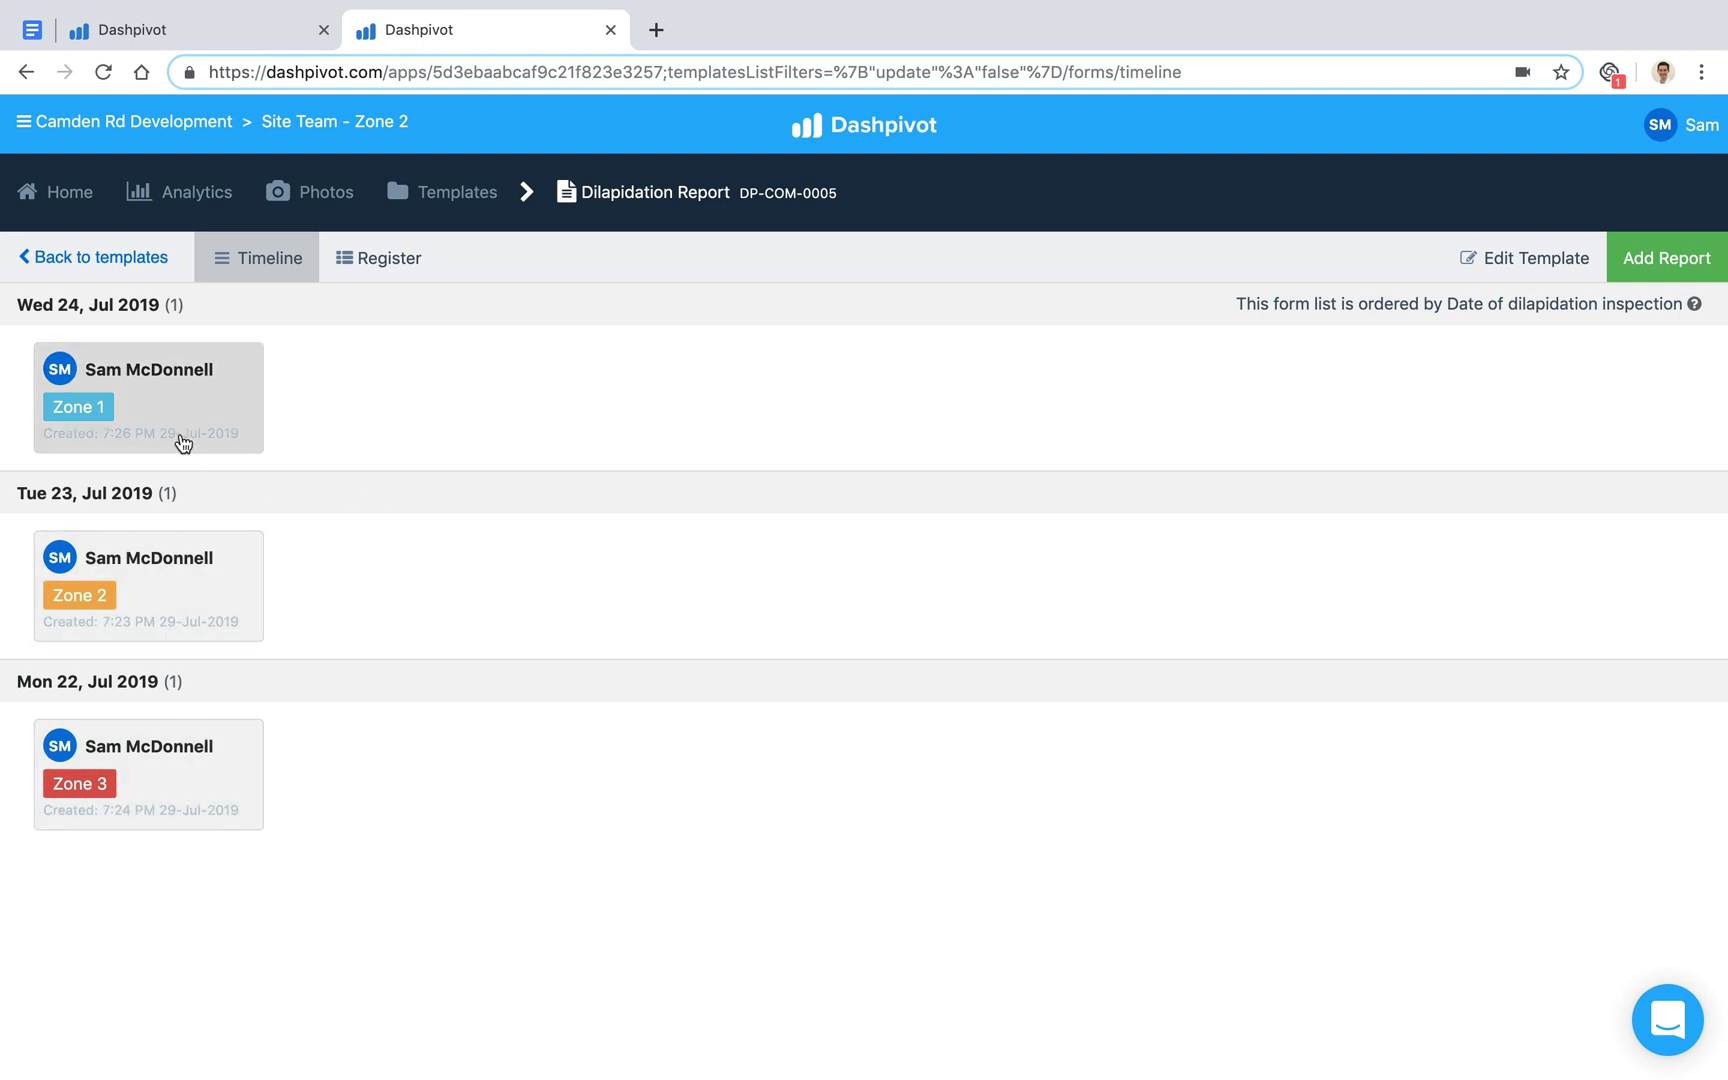
# Step: Show the reports as a register table and scan across its columns
pyautogui.click(375, 262)
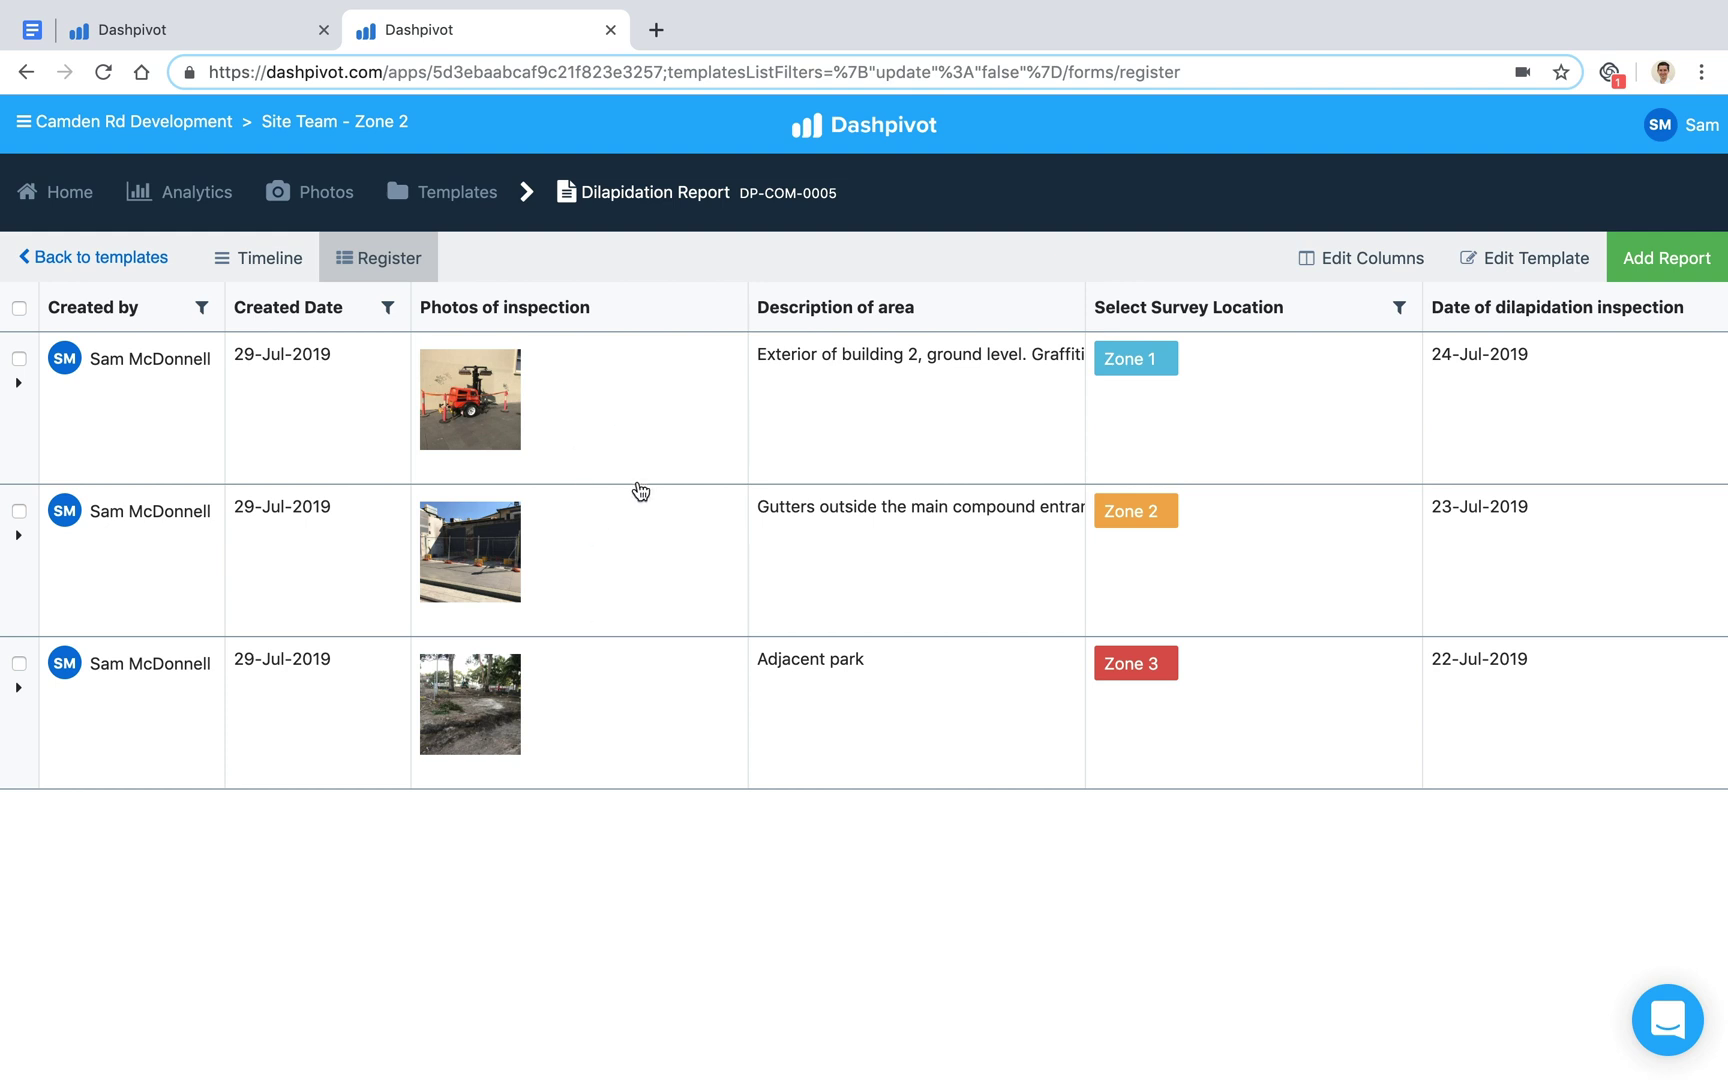
pyautogui.hscroll(2, 1150, 420)
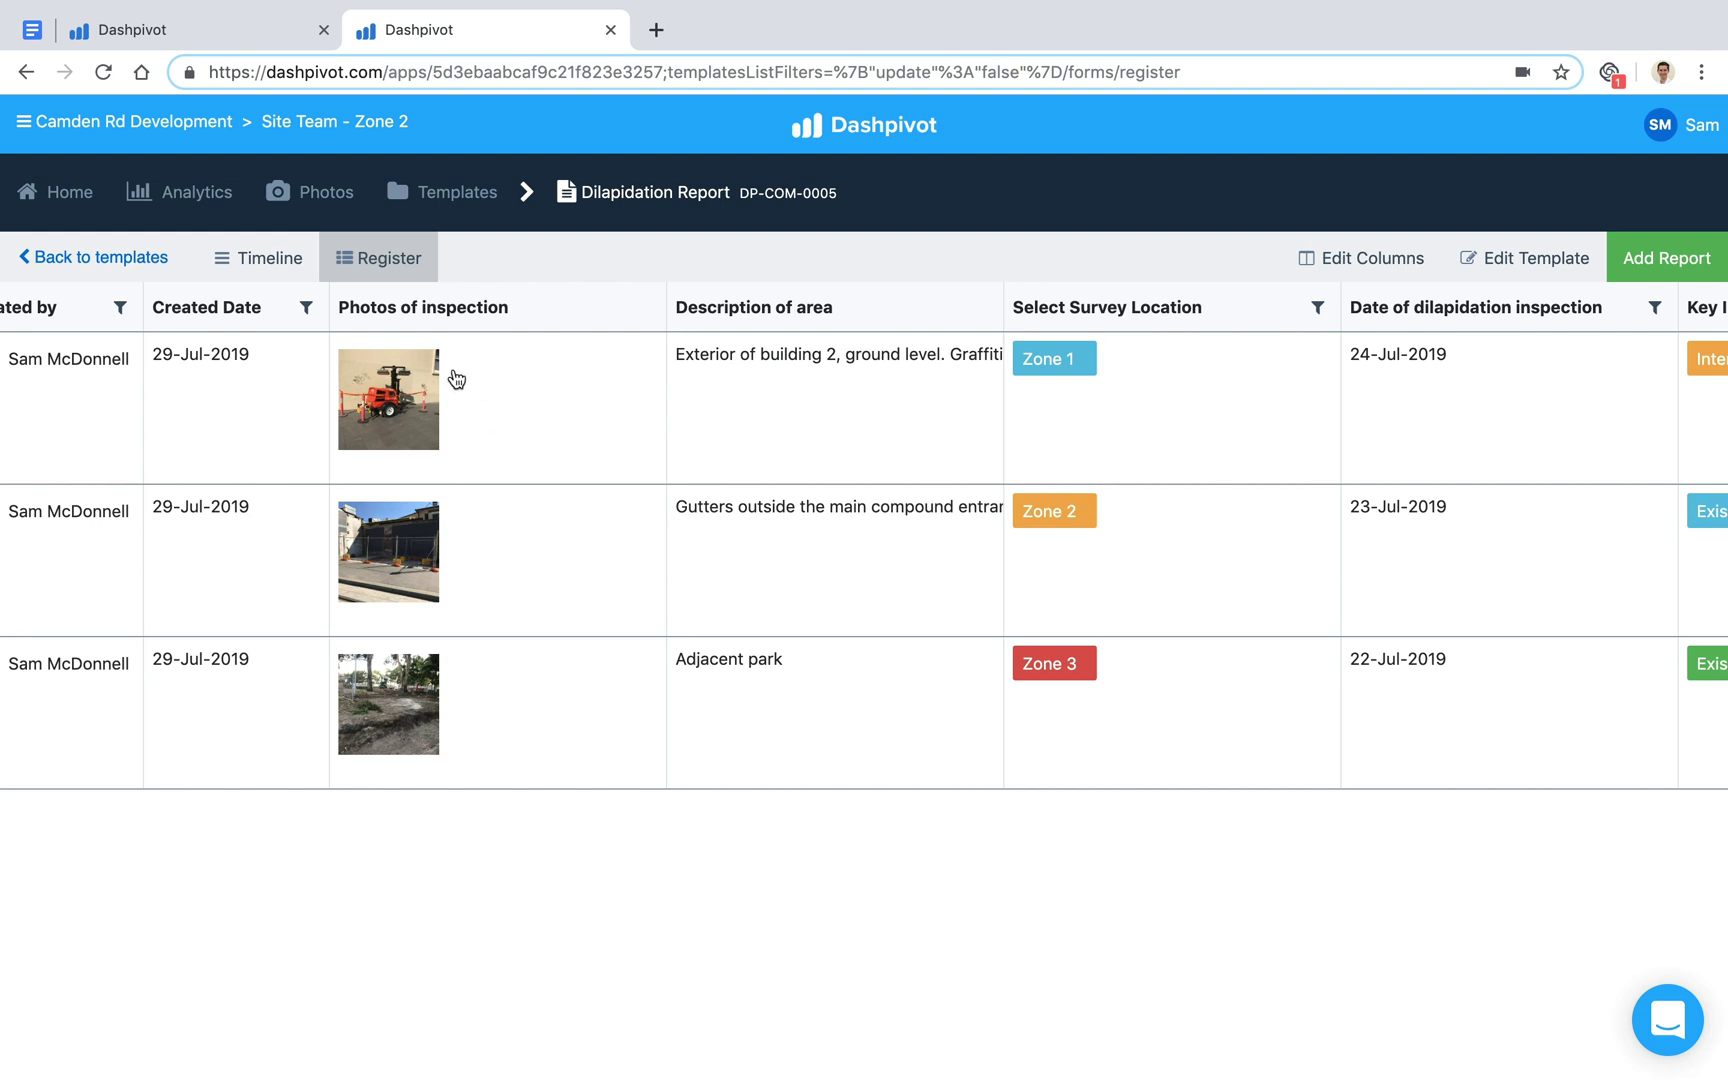
pyautogui.hscroll(-1, 549, 452)
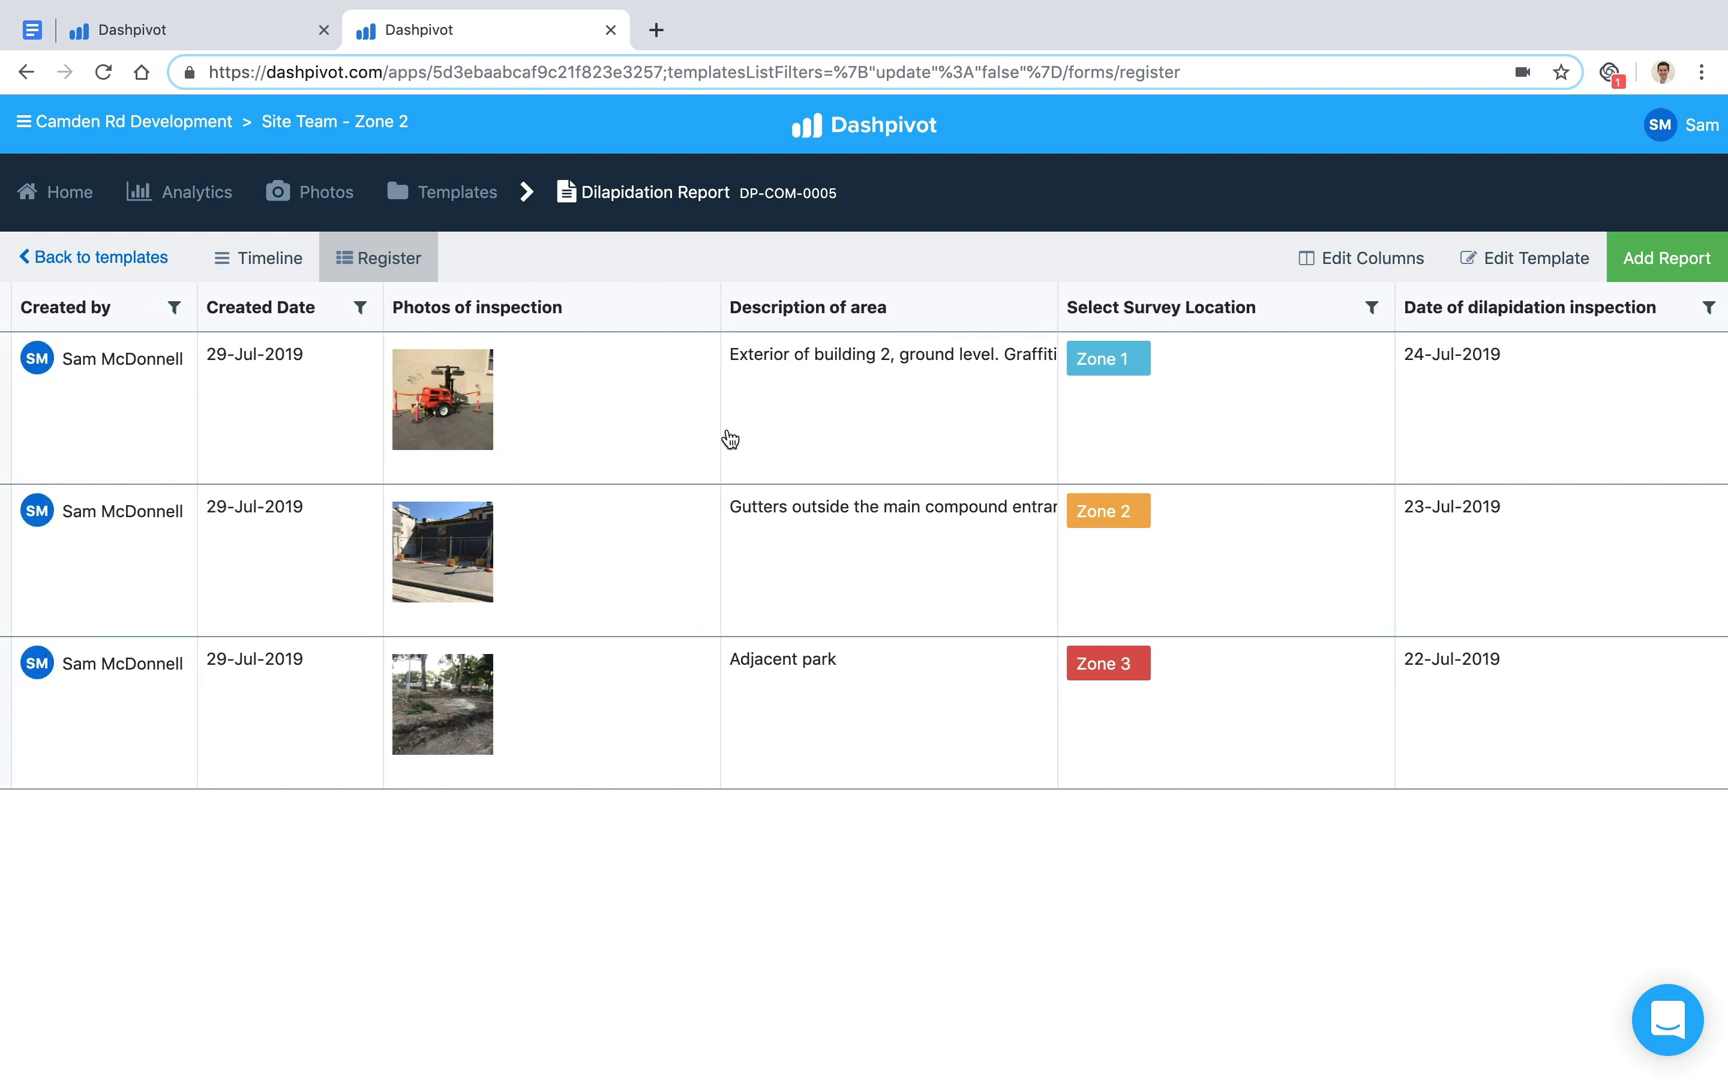
pyautogui.hscroll(3, 720, 440)
pyautogui.hscroll(2, 740, 456)
pyautogui.hscroll(3, 760, 459)
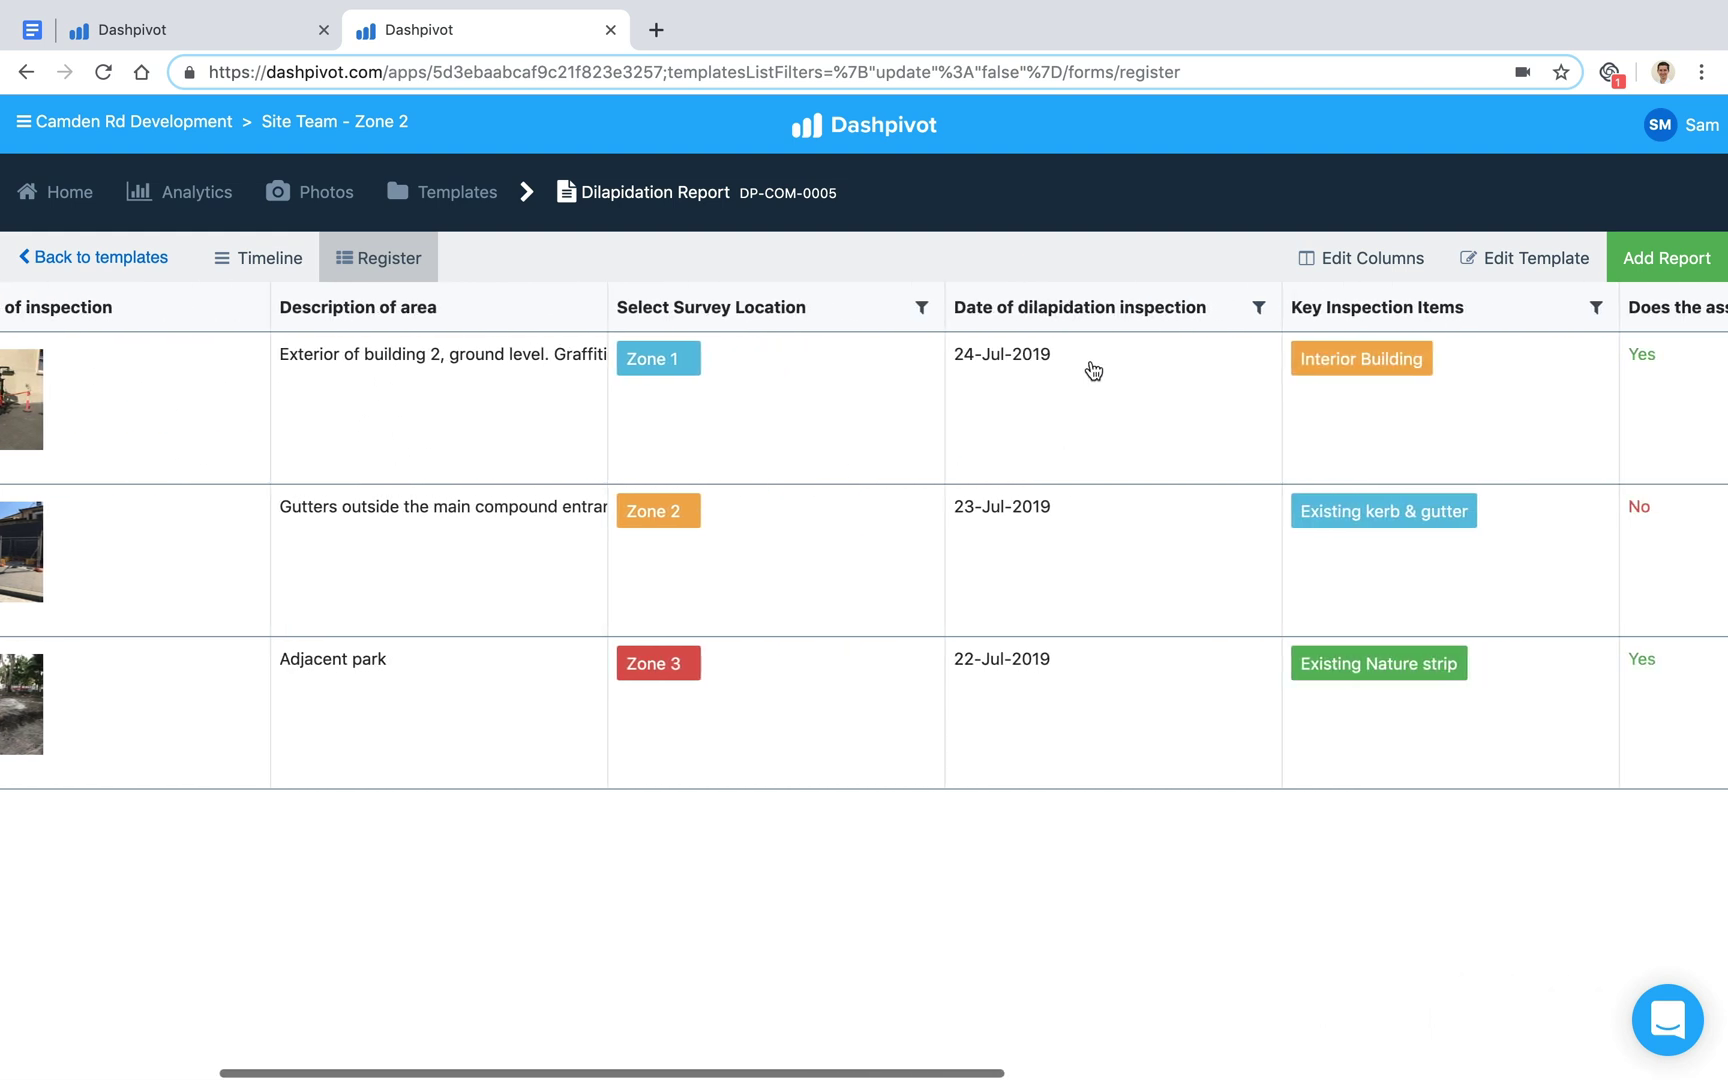
pyautogui.hscroll(5, 1087, 486)
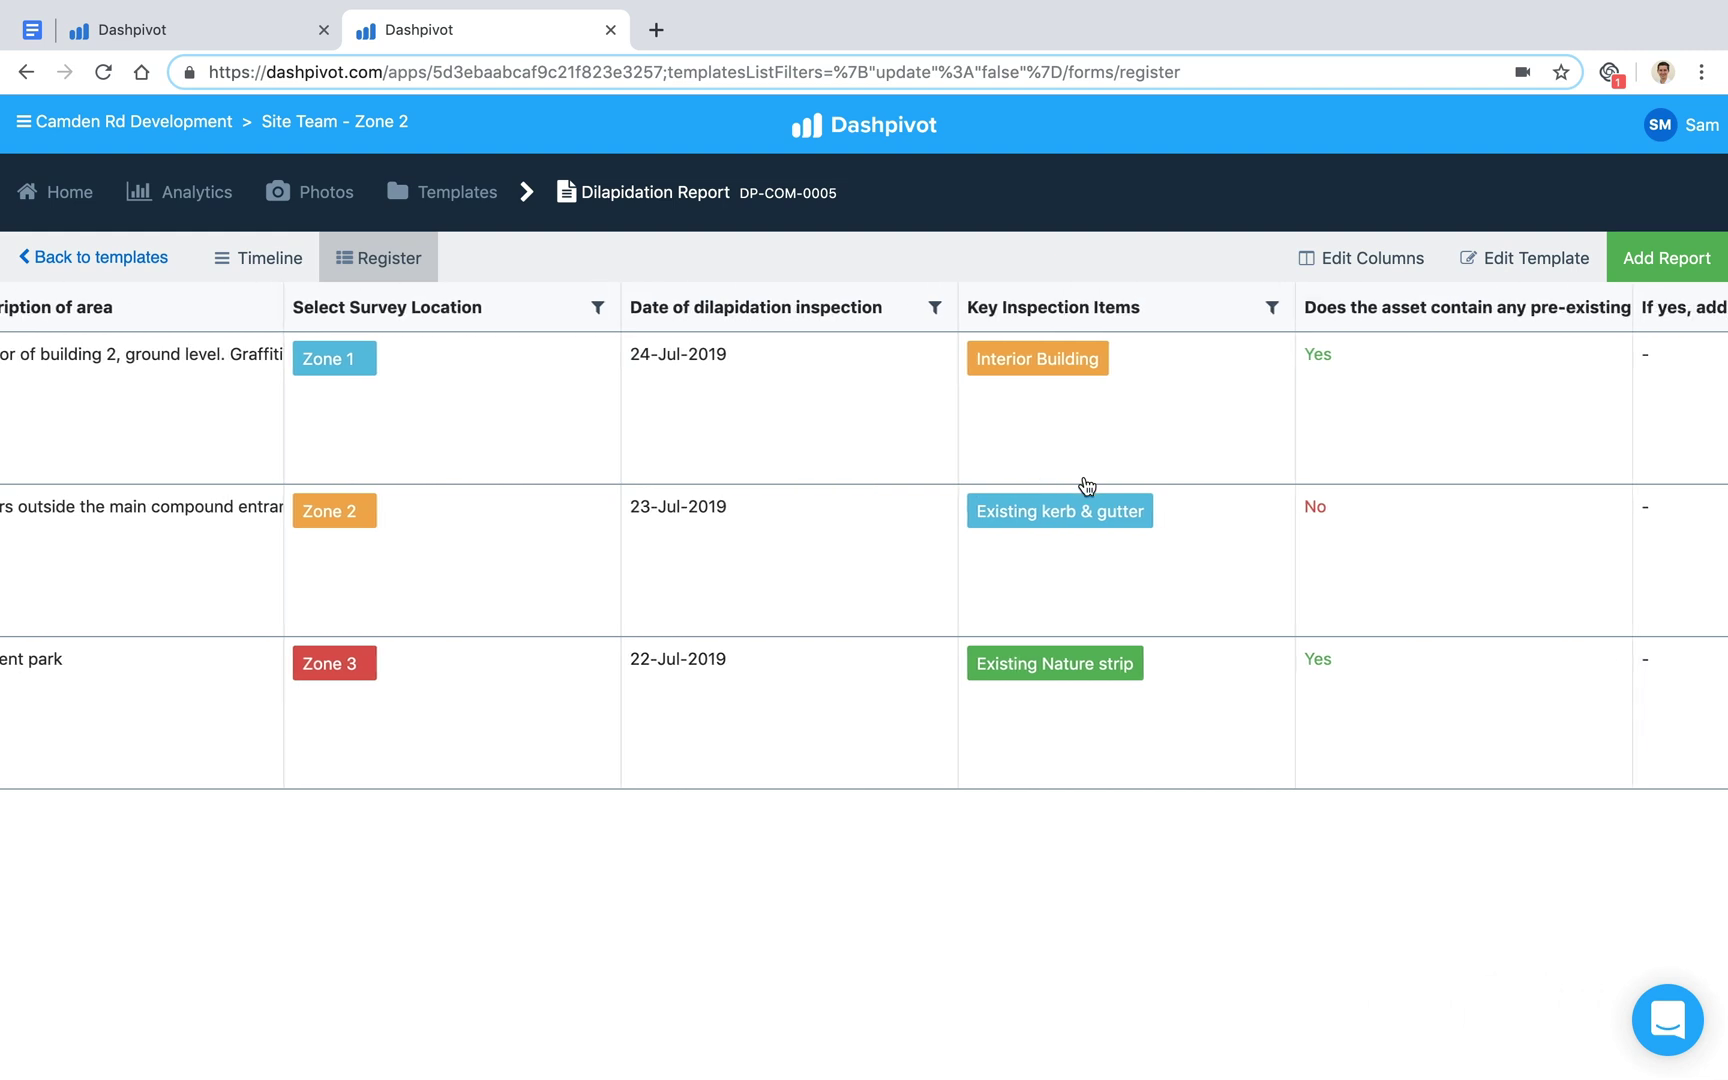
pyautogui.hscroll(-8, 1087, 486)
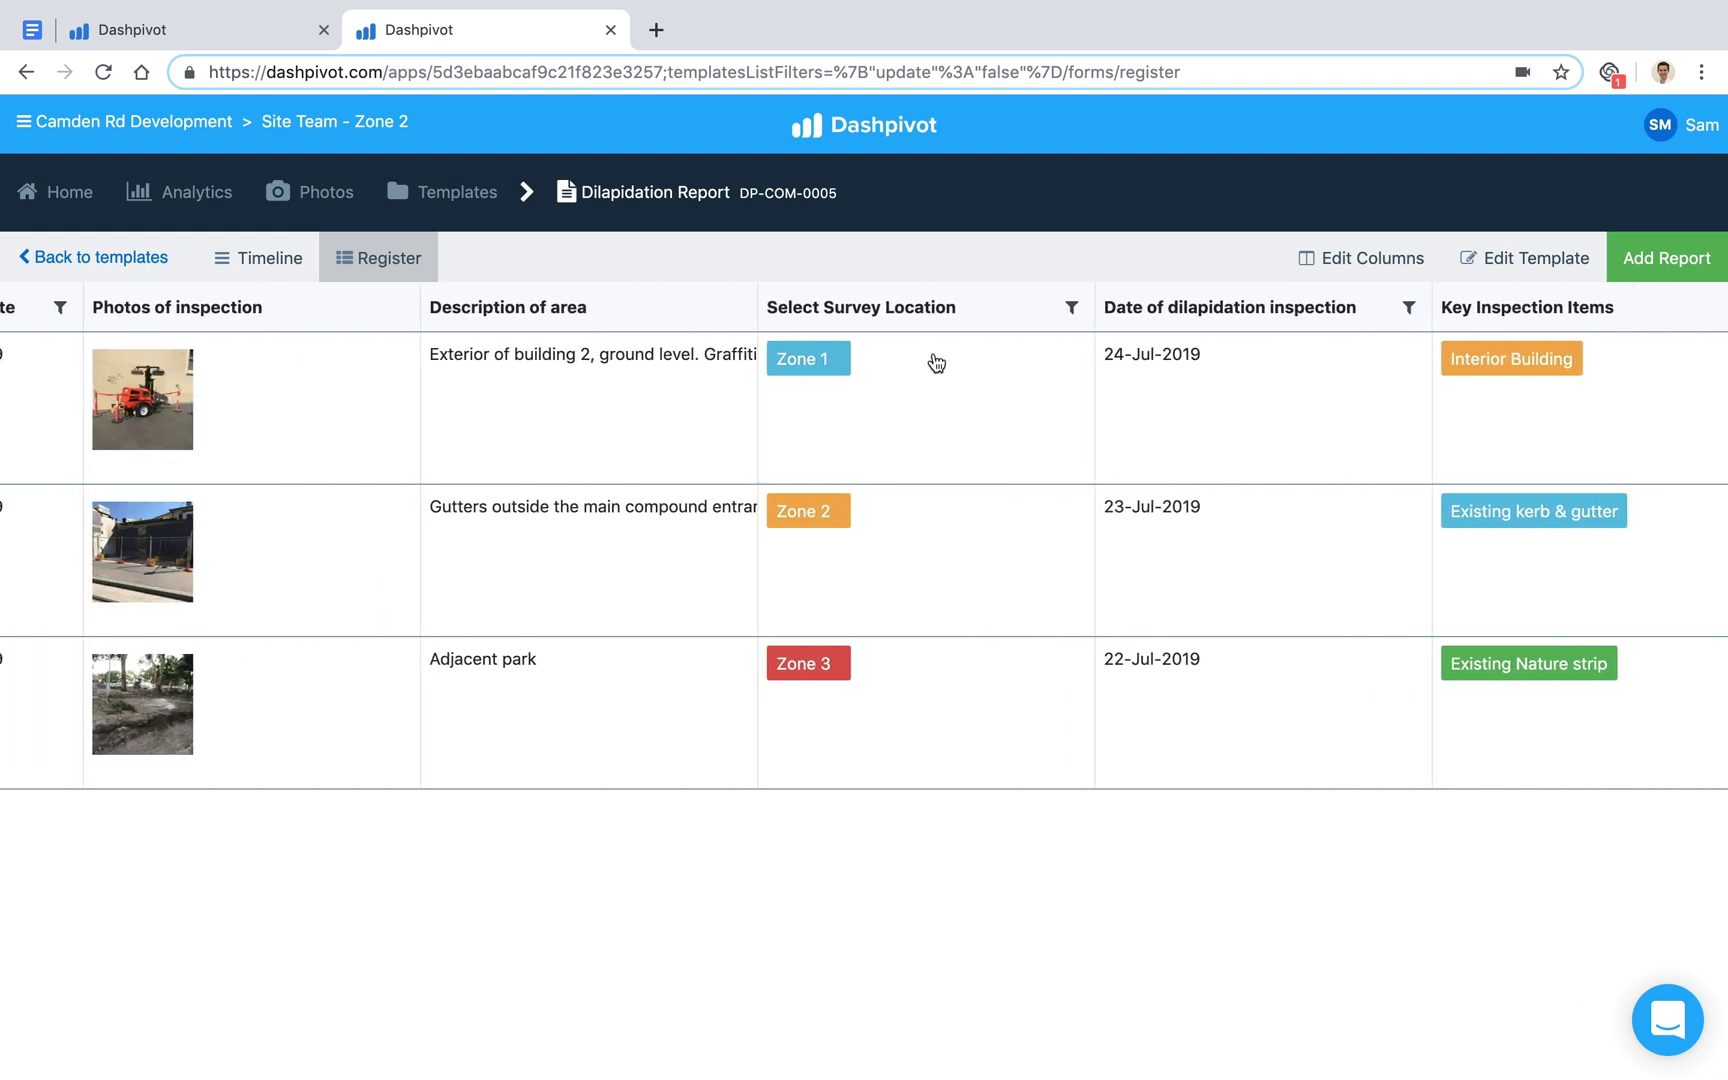
pyautogui.hscroll(-5, 886, 396)
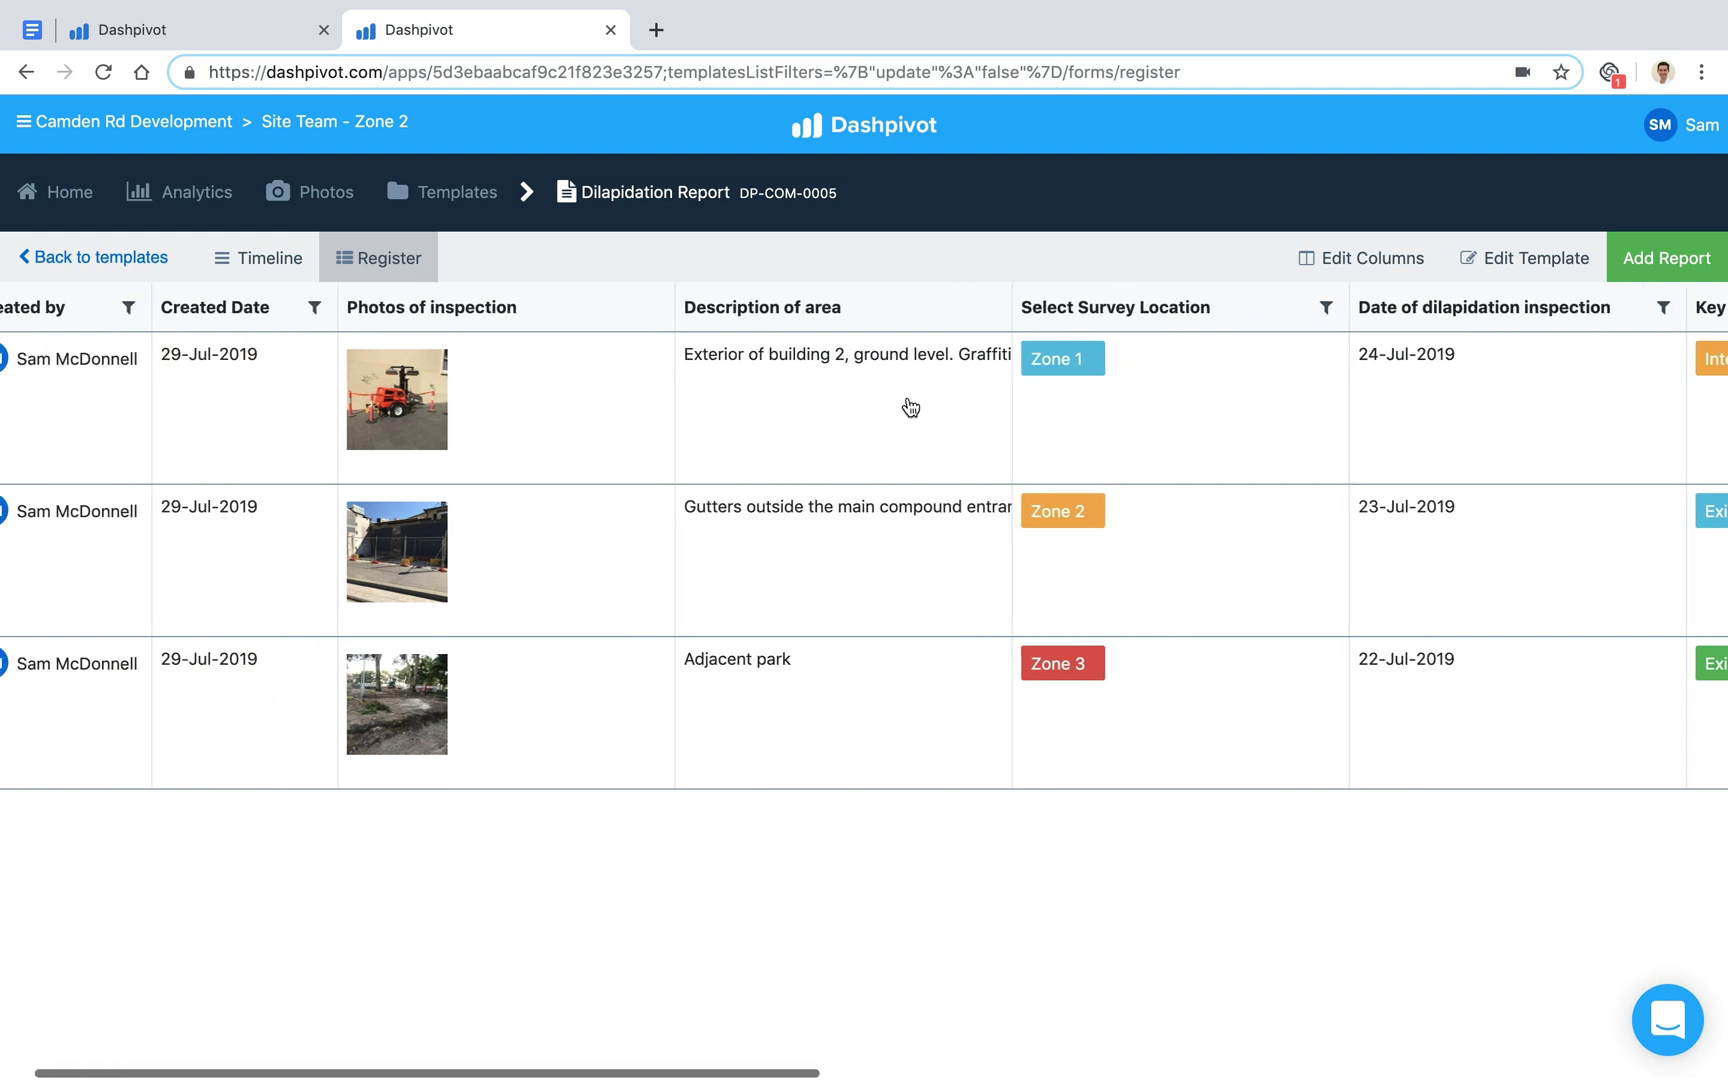
pyautogui.hscroll(-2, 972, 513)
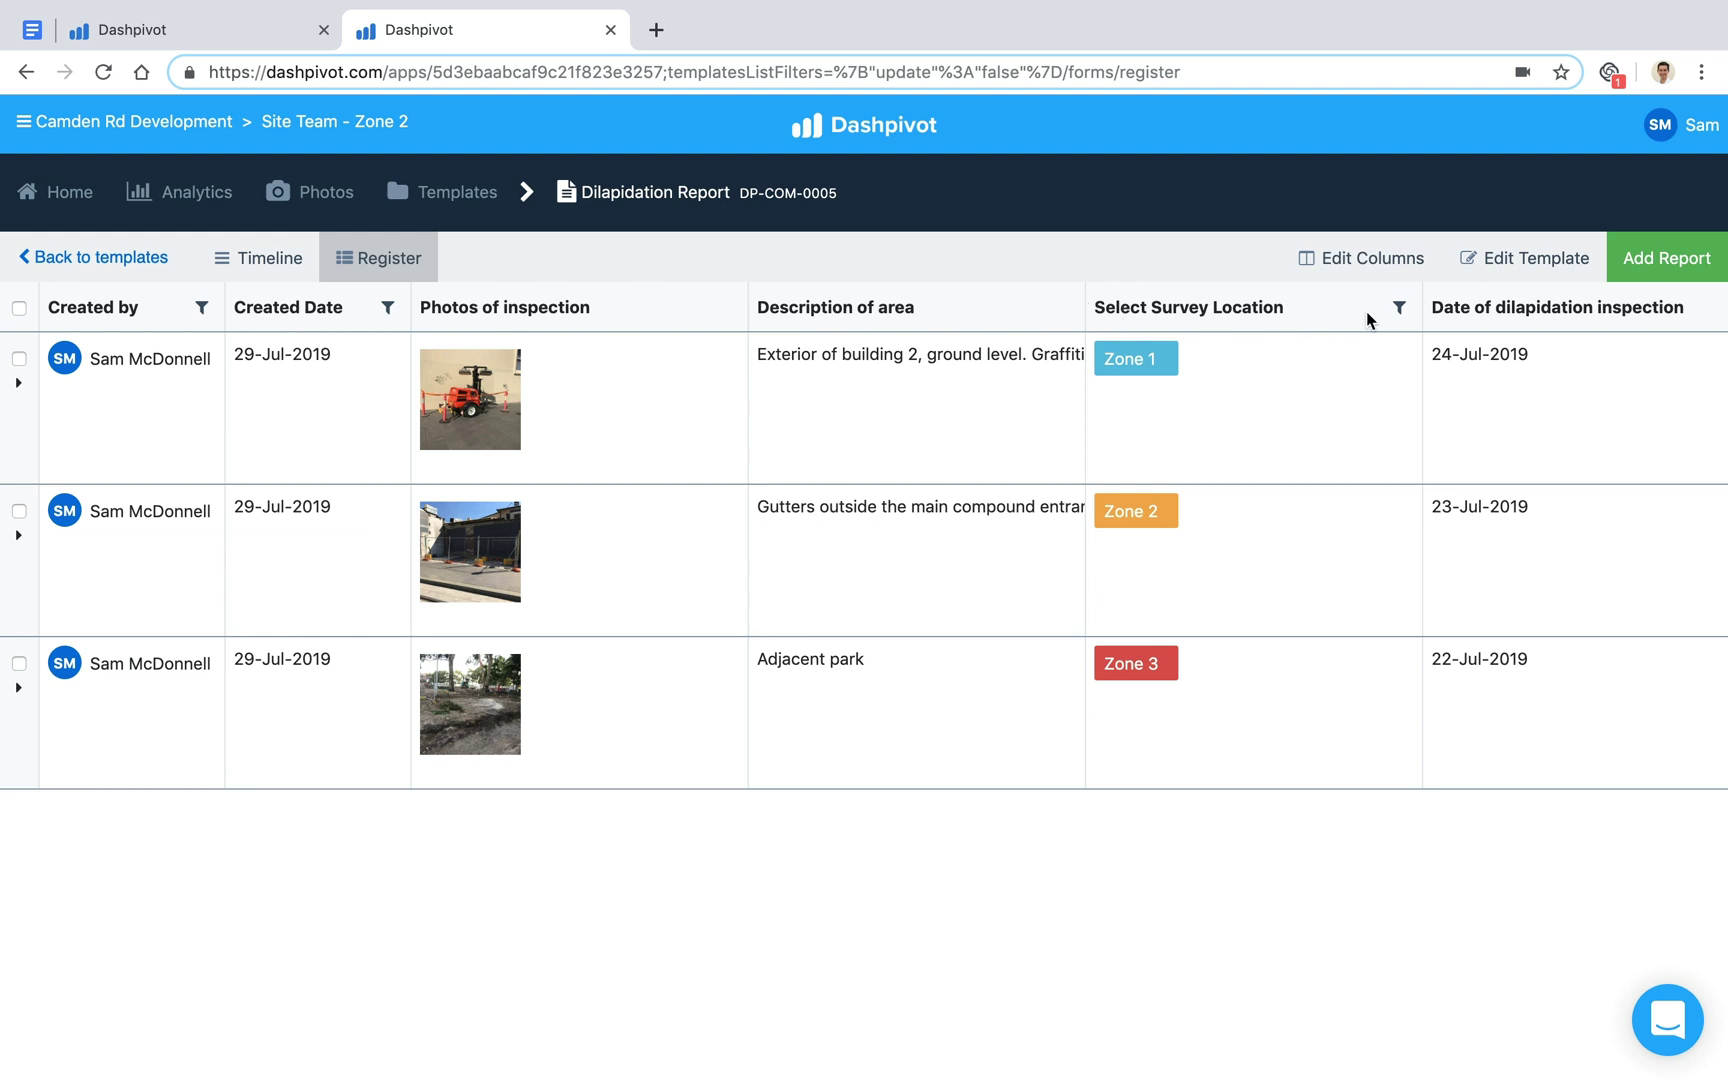
# Step: Filter the register by survey location Zone 3 and review the resulting row
pyautogui.click(1398, 308)
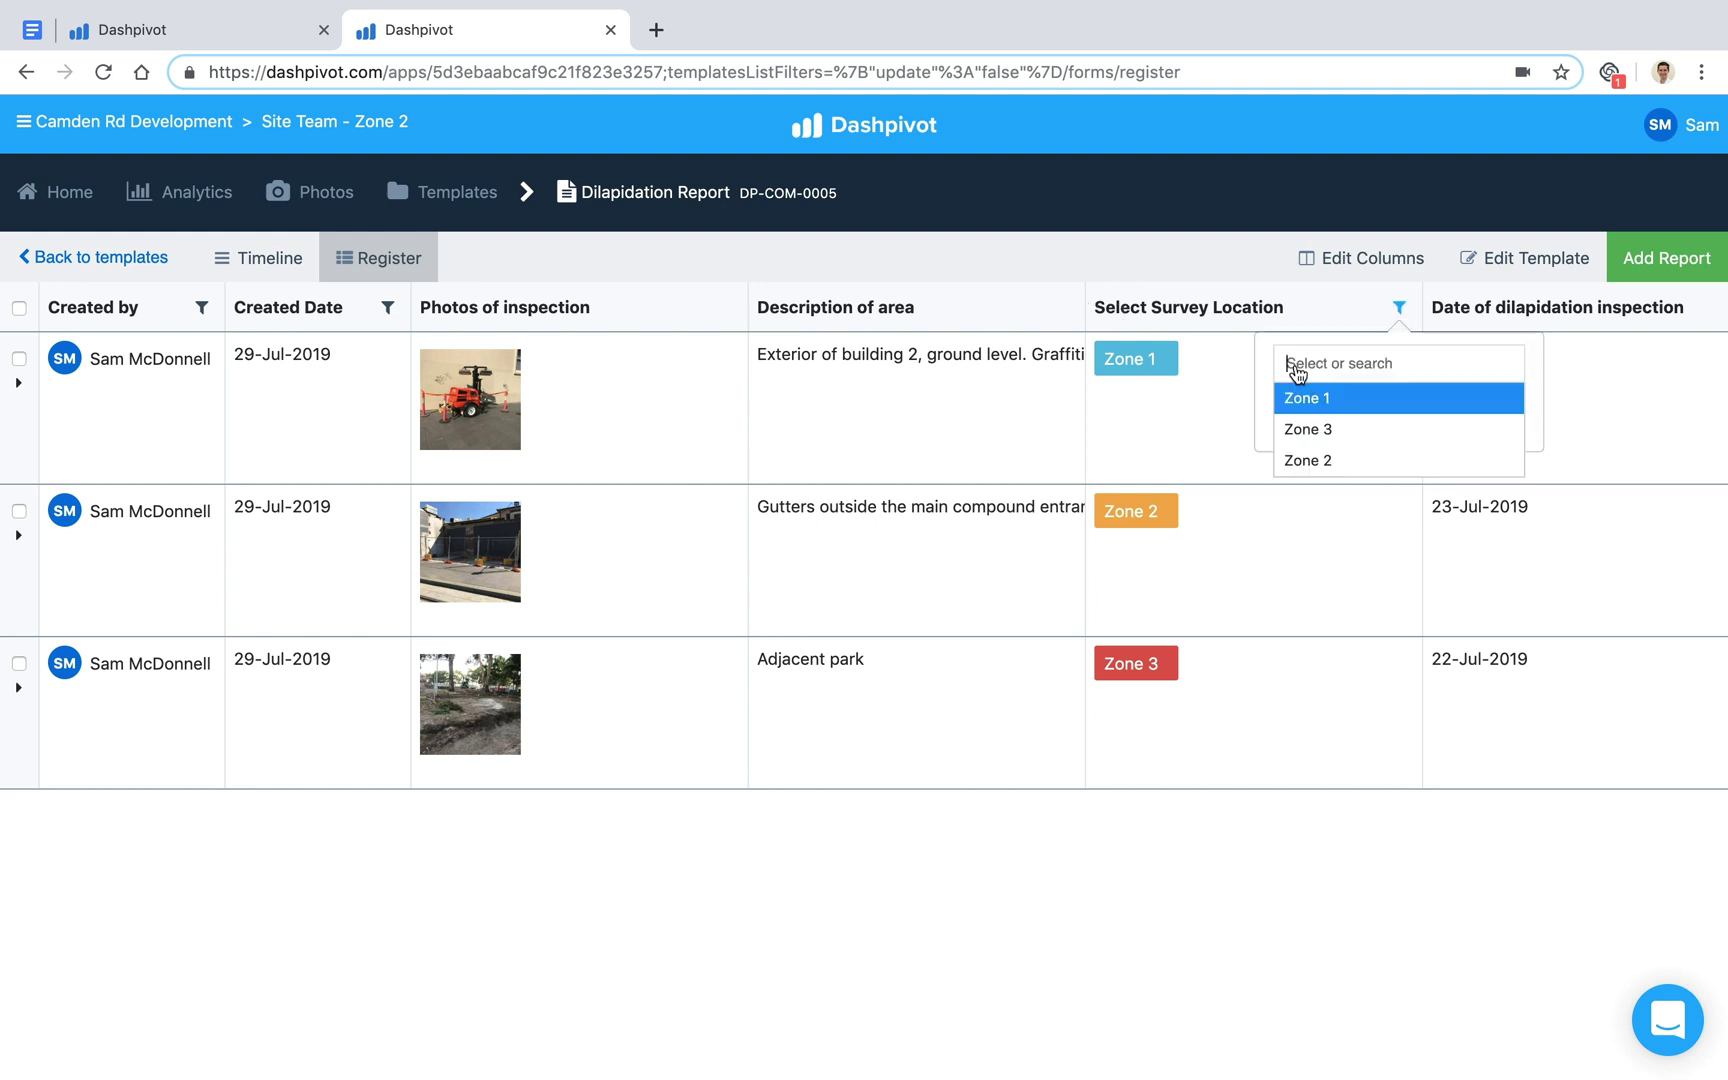
pyautogui.click(1330, 452)
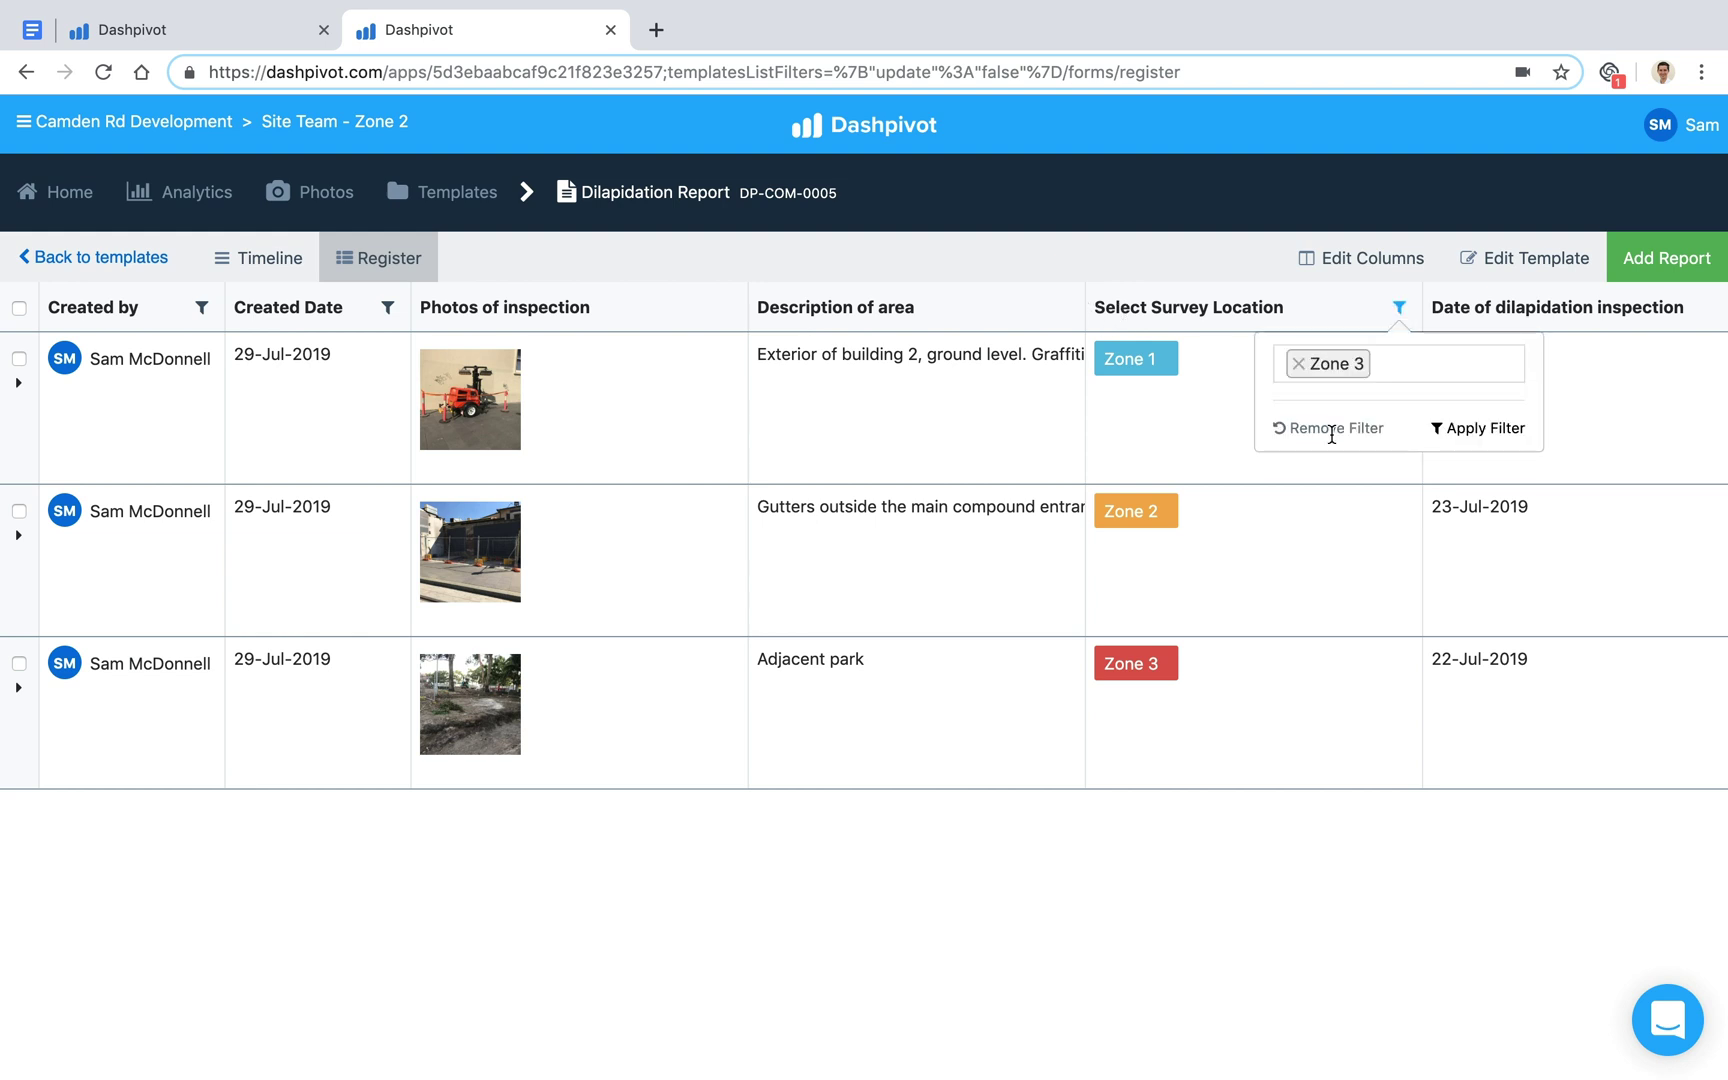
pyautogui.click(1450, 430)
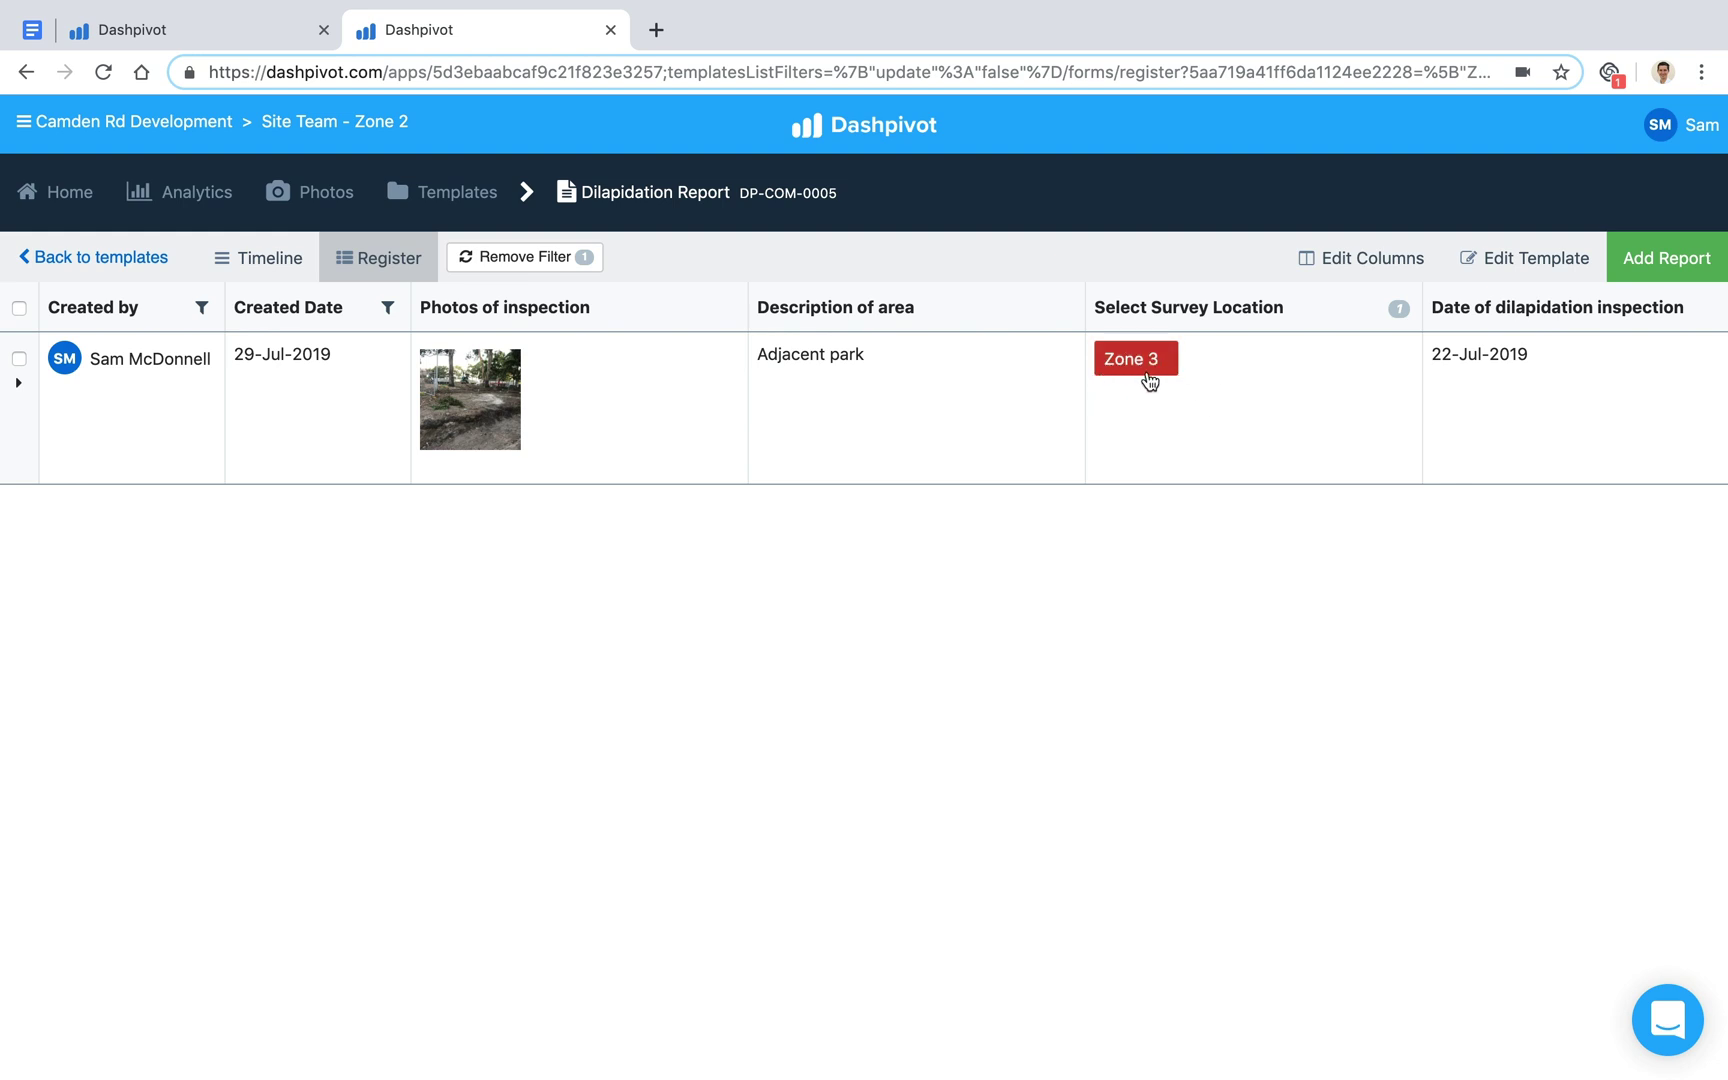
pyautogui.hscroll(4, 1105, 430)
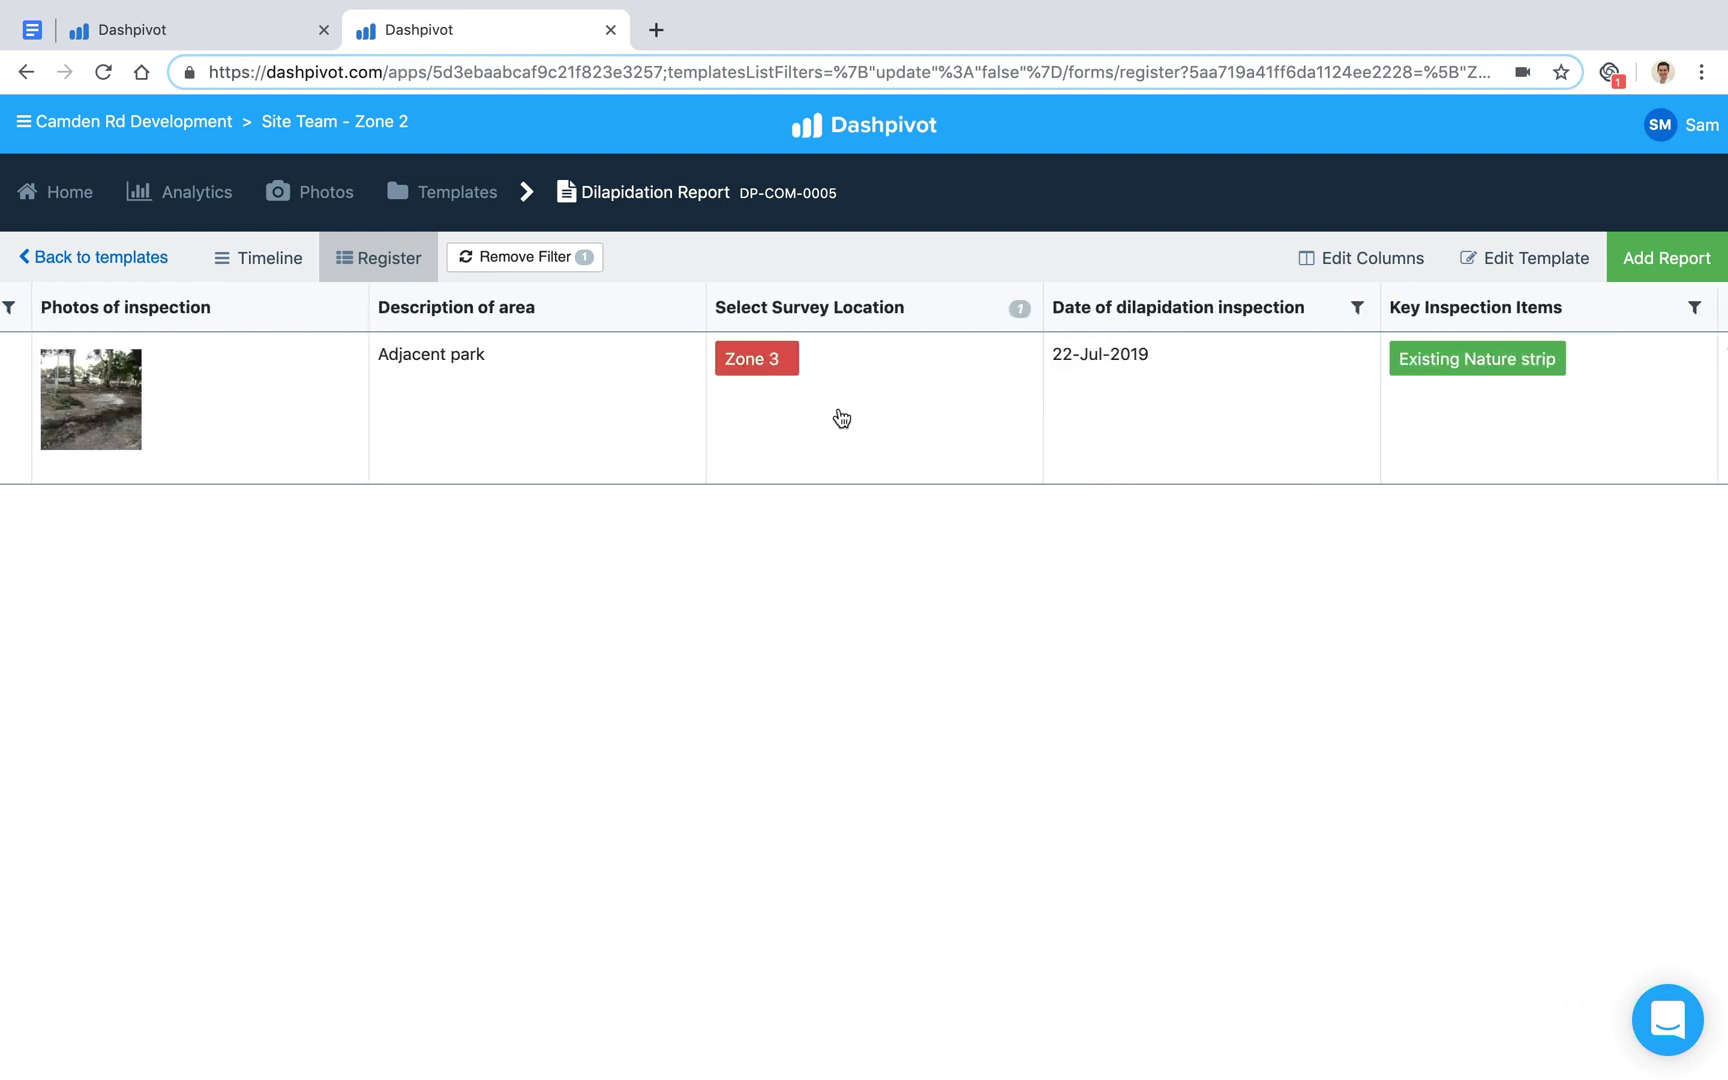
pyautogui.hscroll(3, 842, 418)
pyautogui.hscroll(1, 1300, 360)
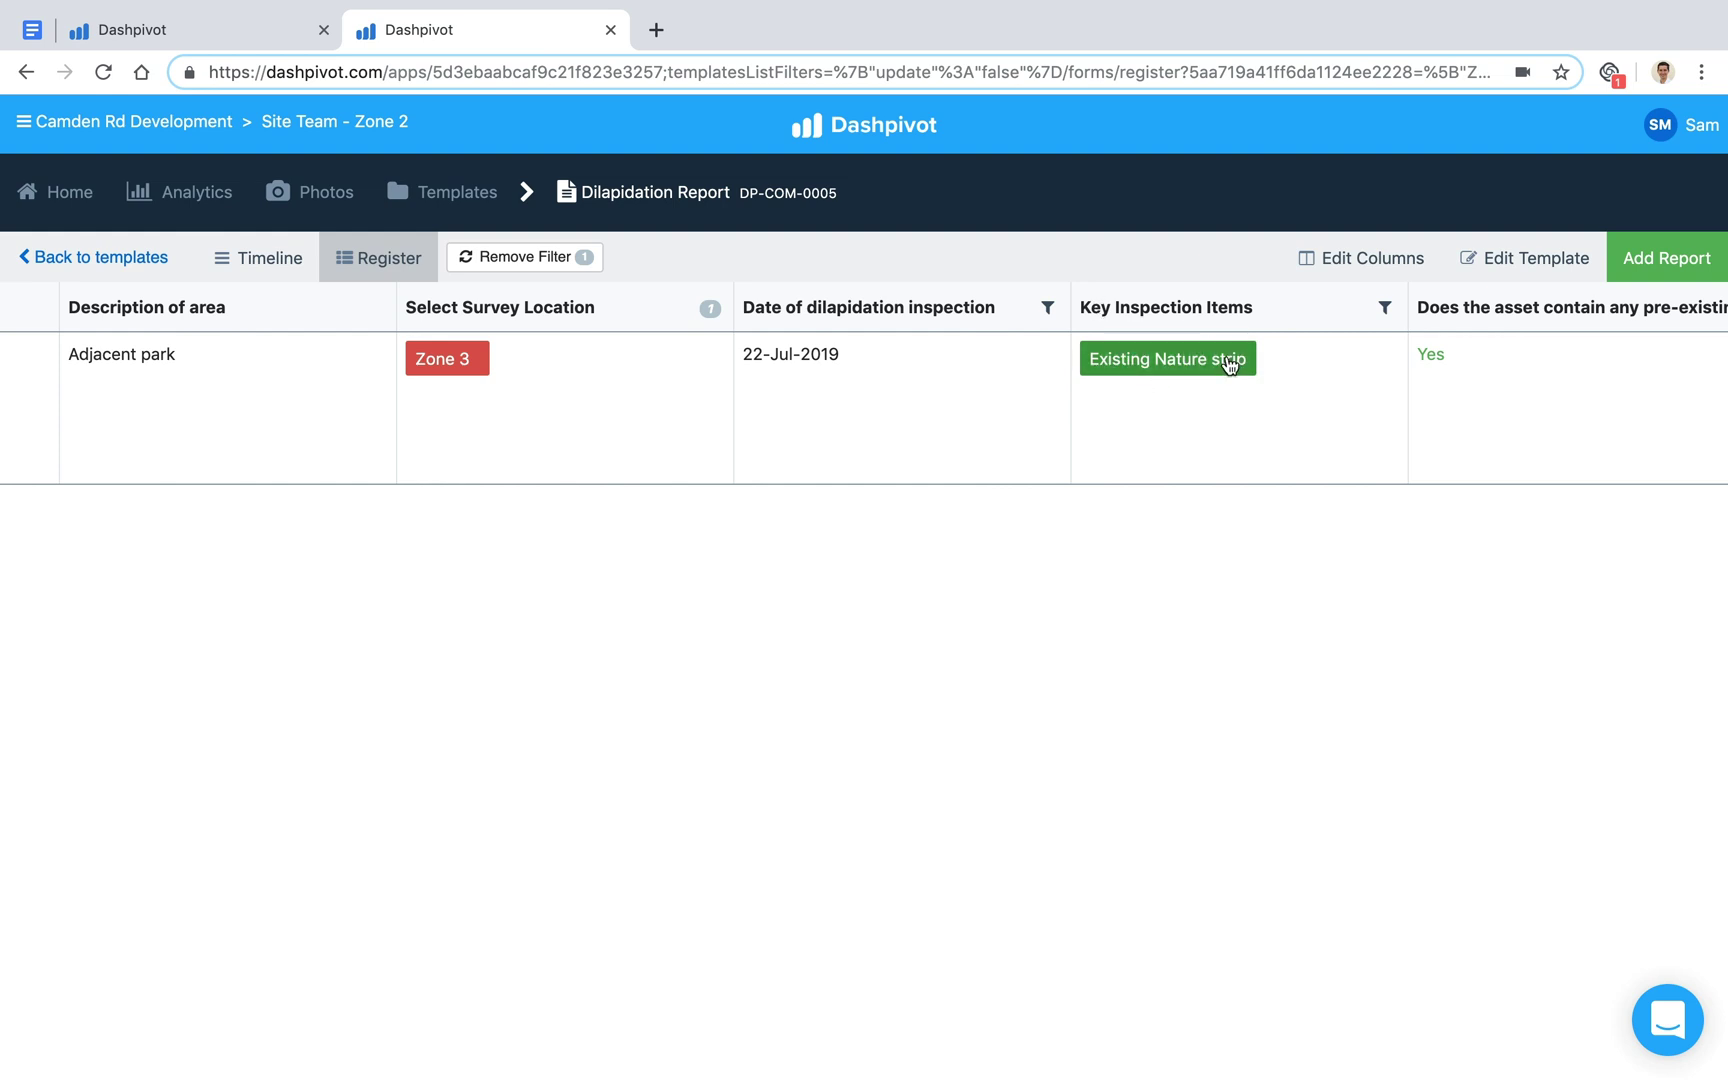
pyautogui.click(552, 264)
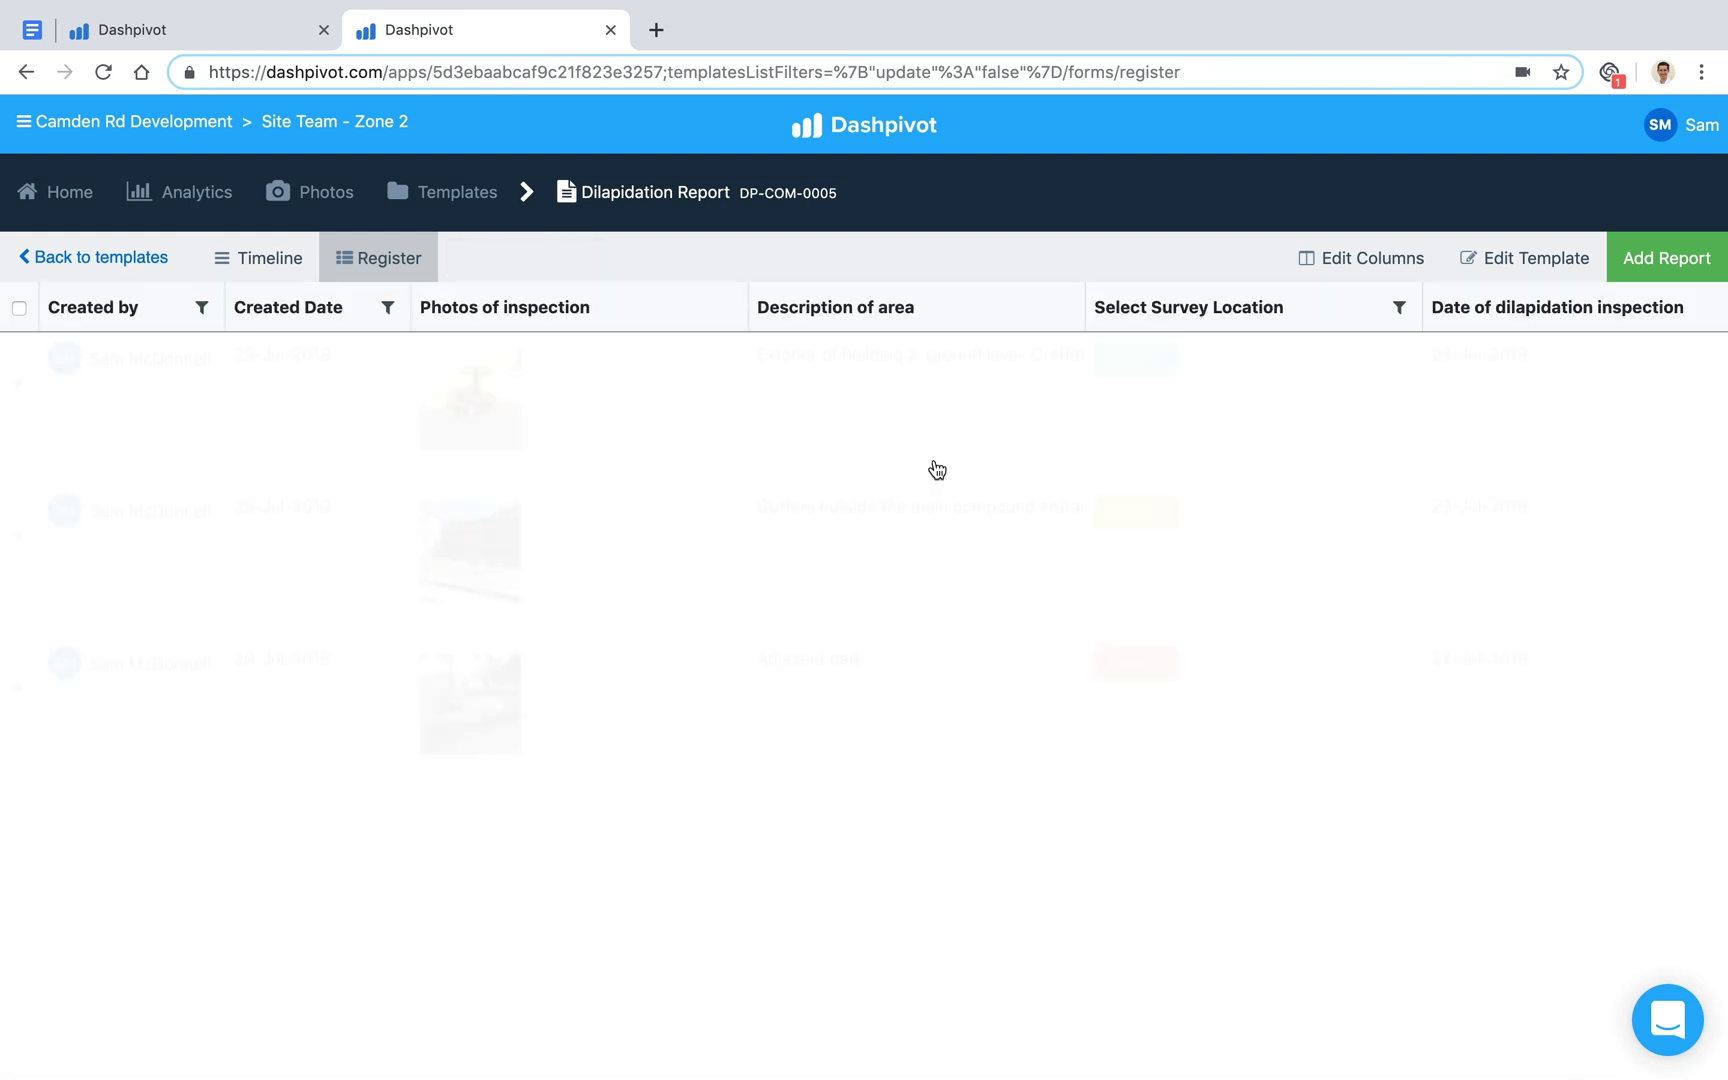
pyautogui.hscroll(5, 937, 470)
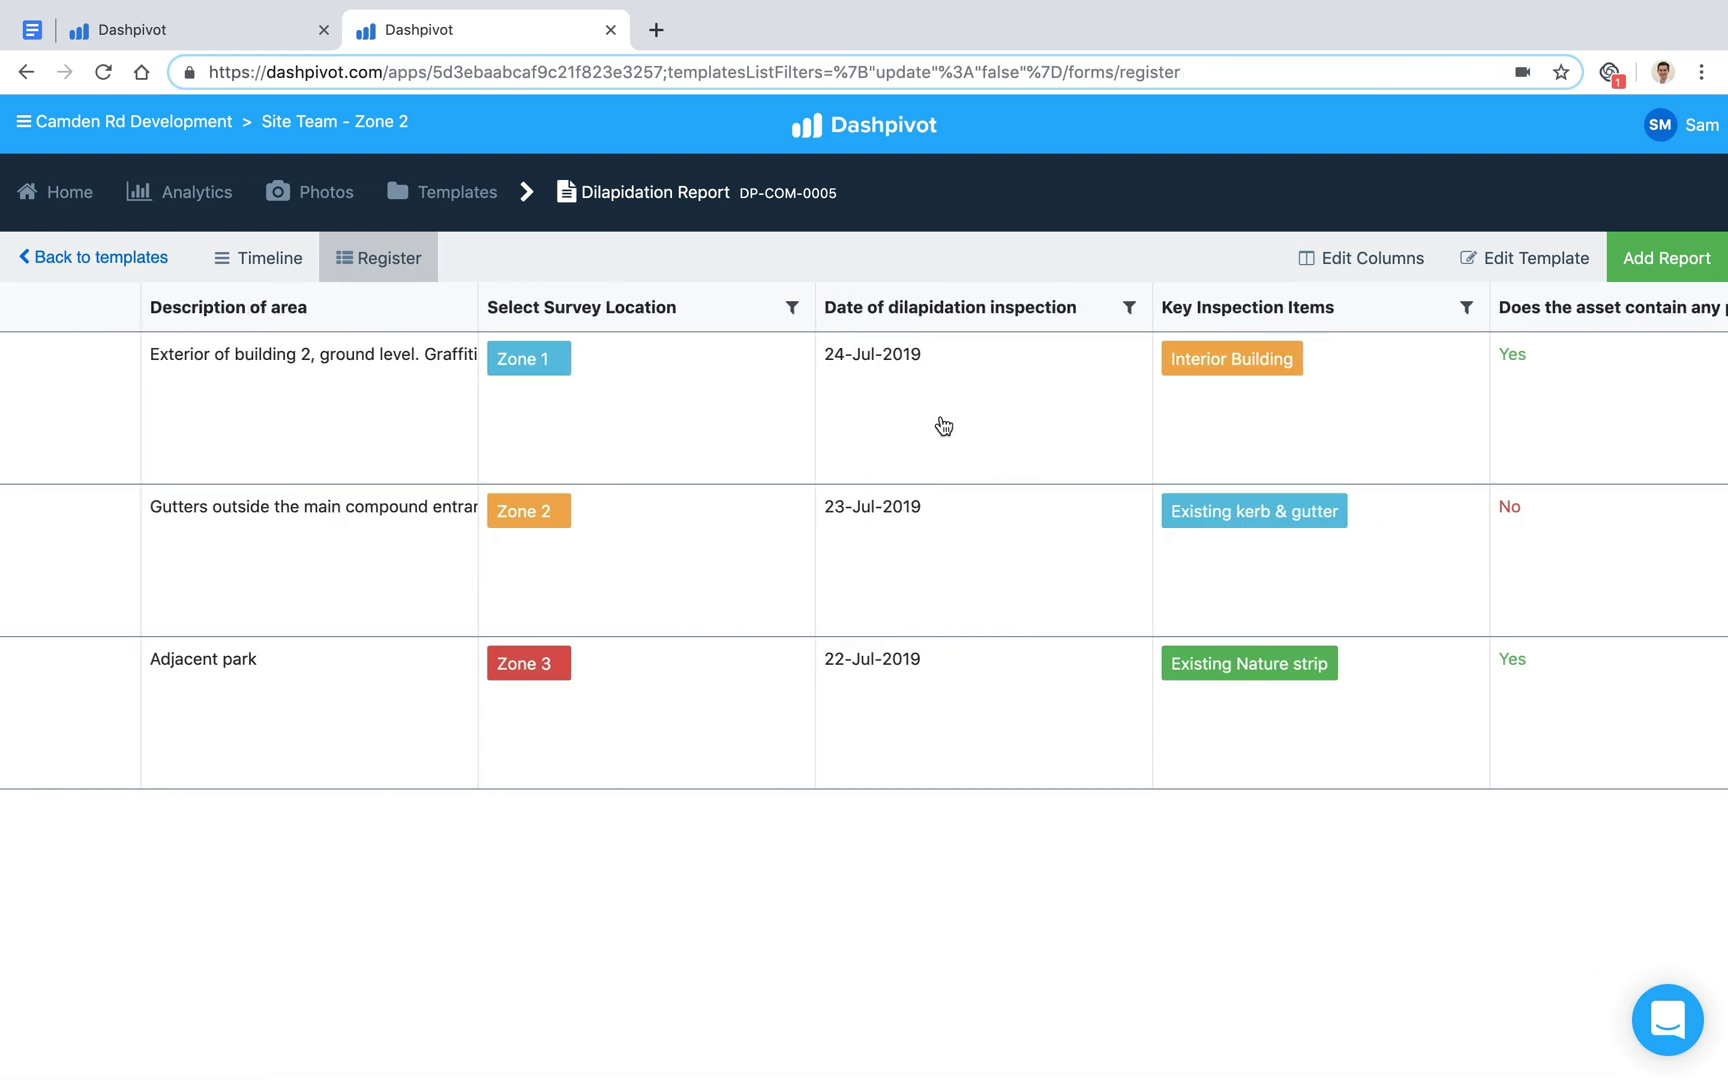
pyautogui.hscroll(-5, 922, 418)
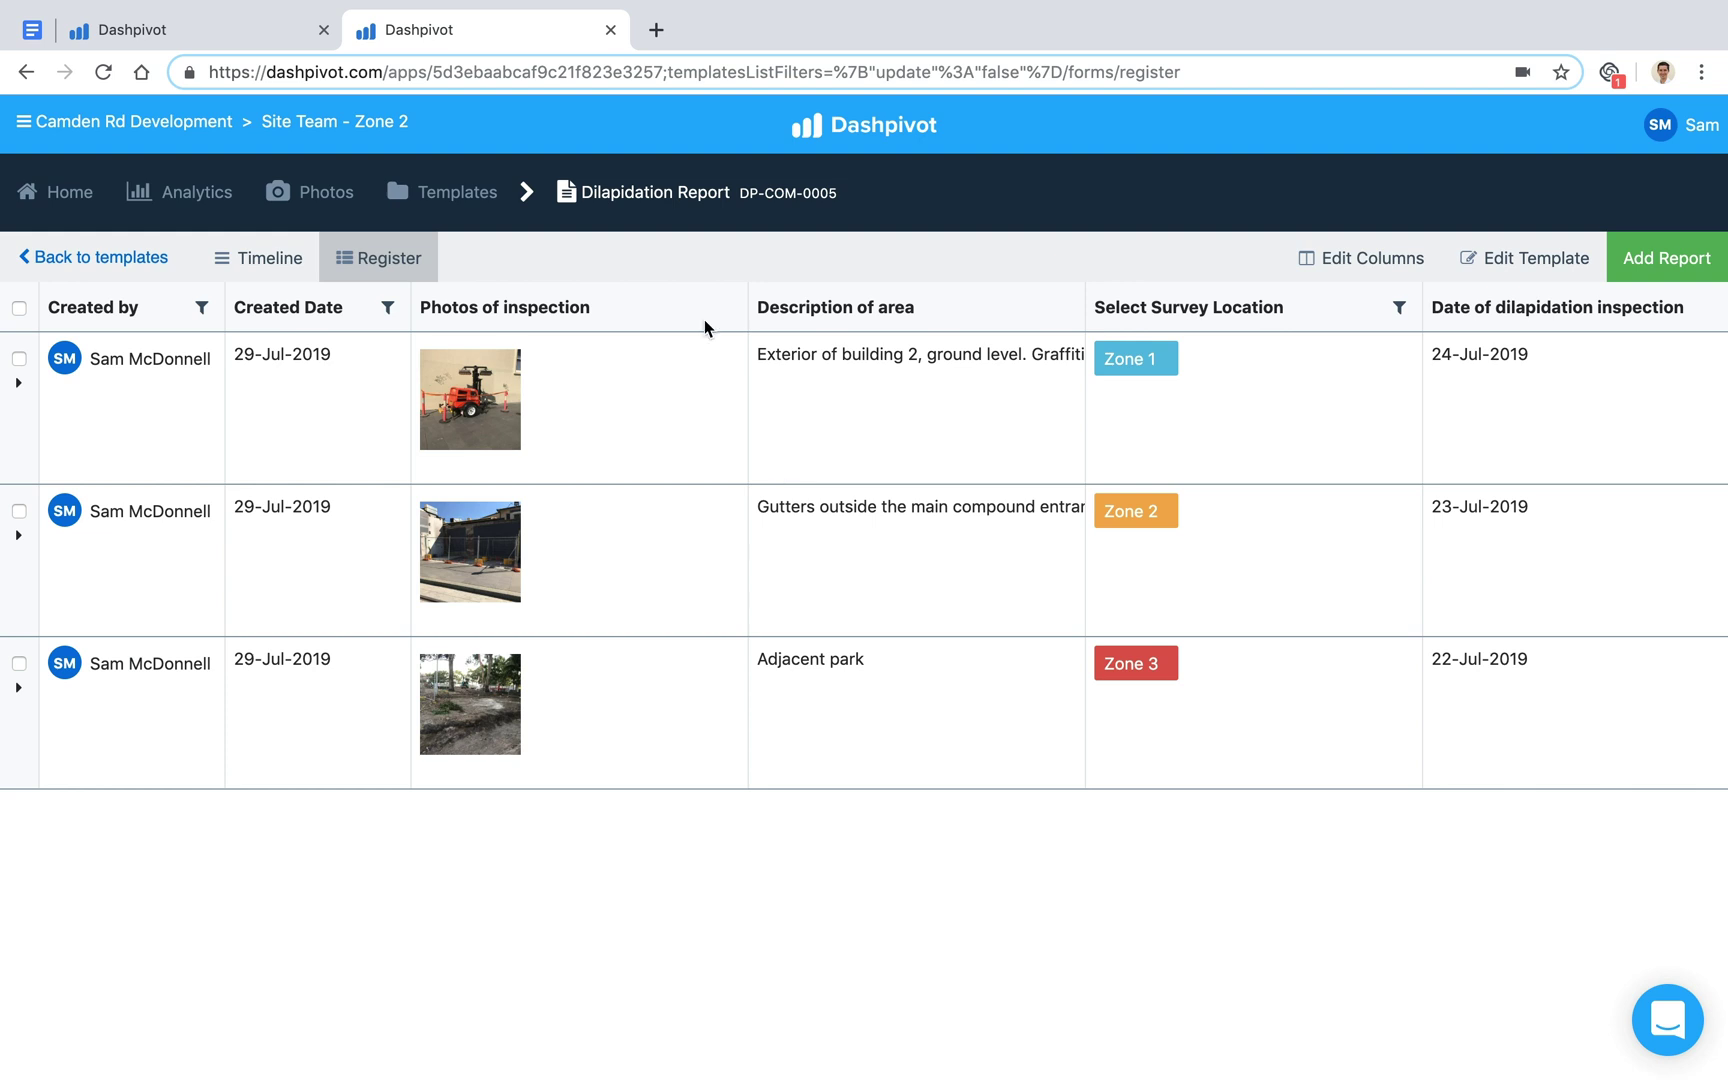
pyautogui.click(20, 665)
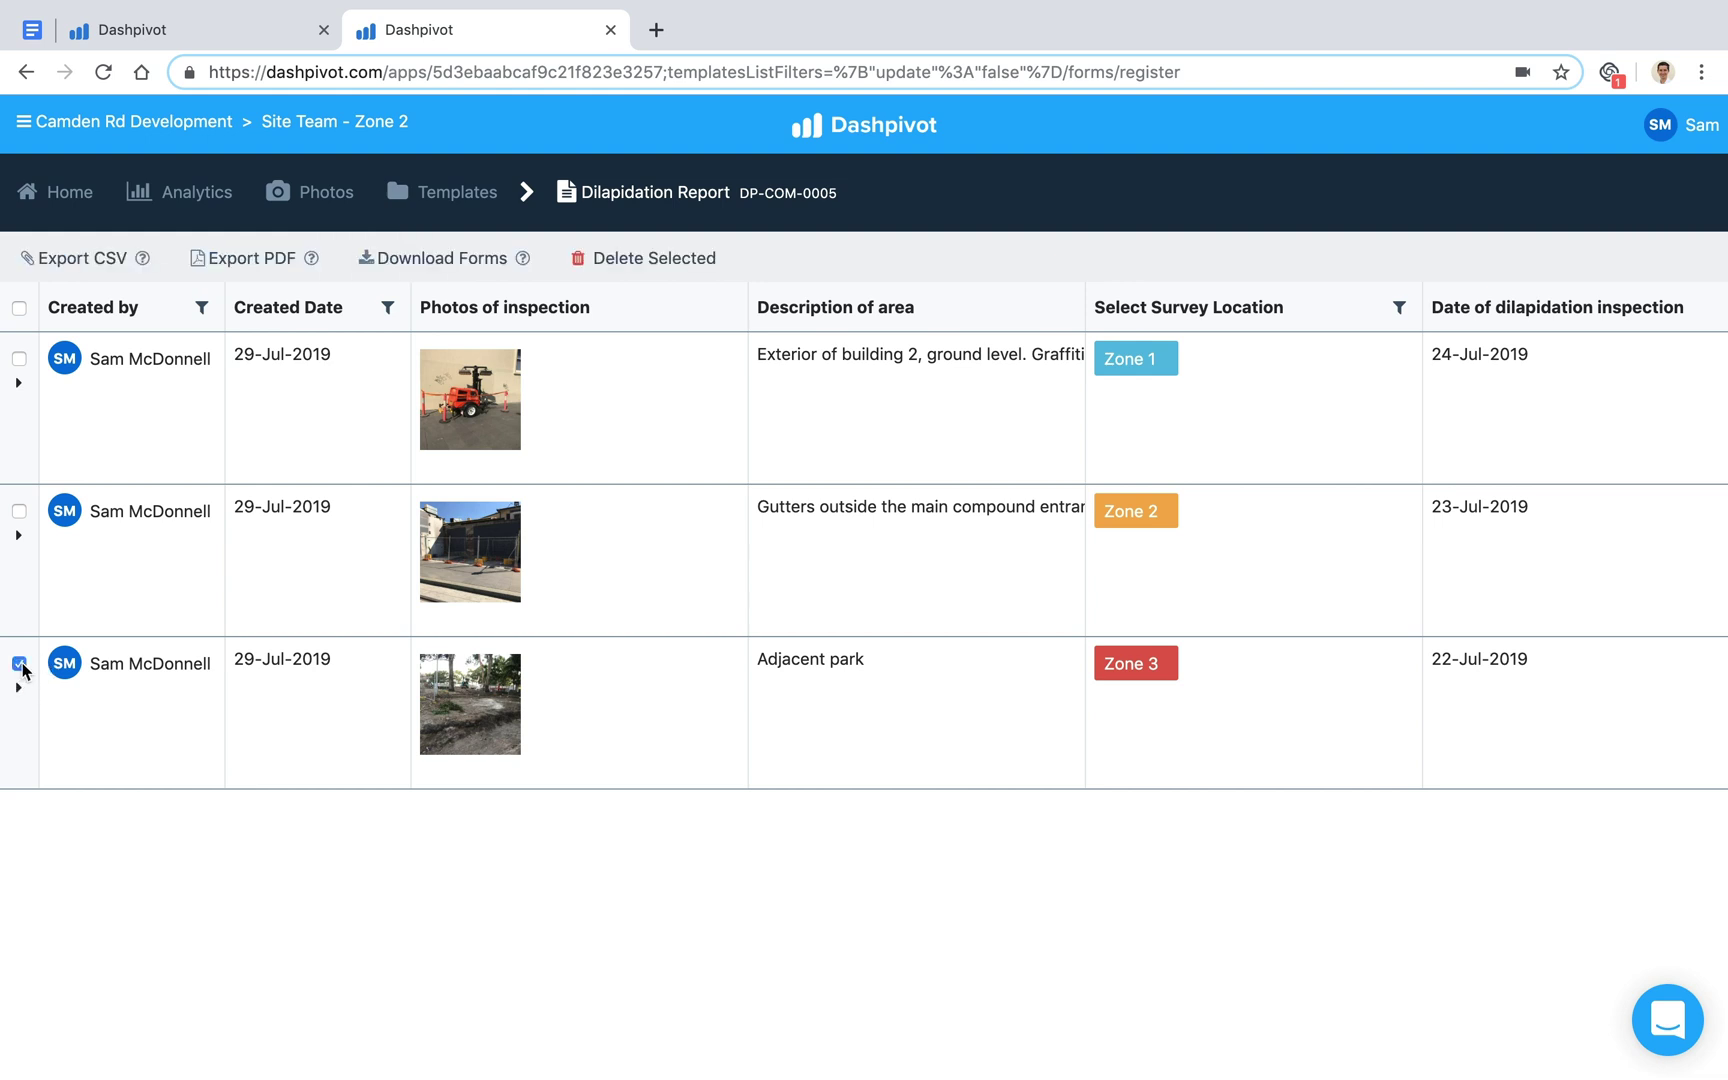
pyautogui.click(19, 308)
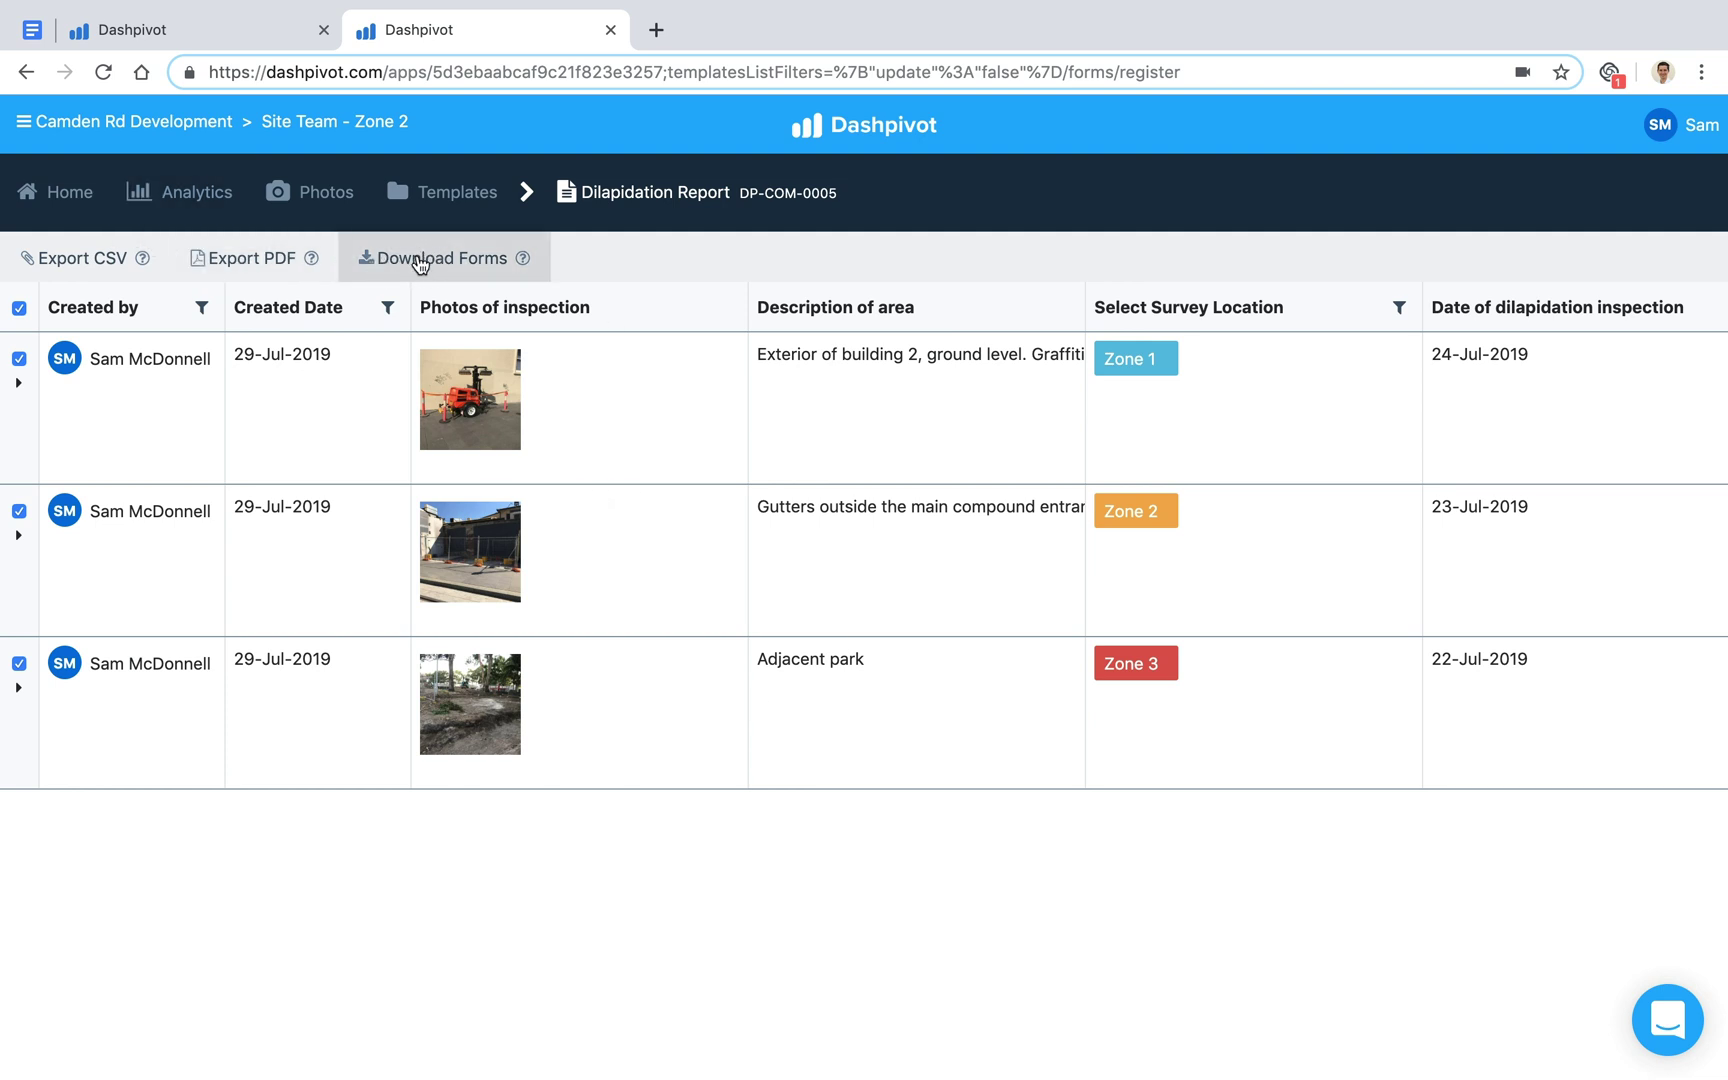
pyautogui.click(19, 308)
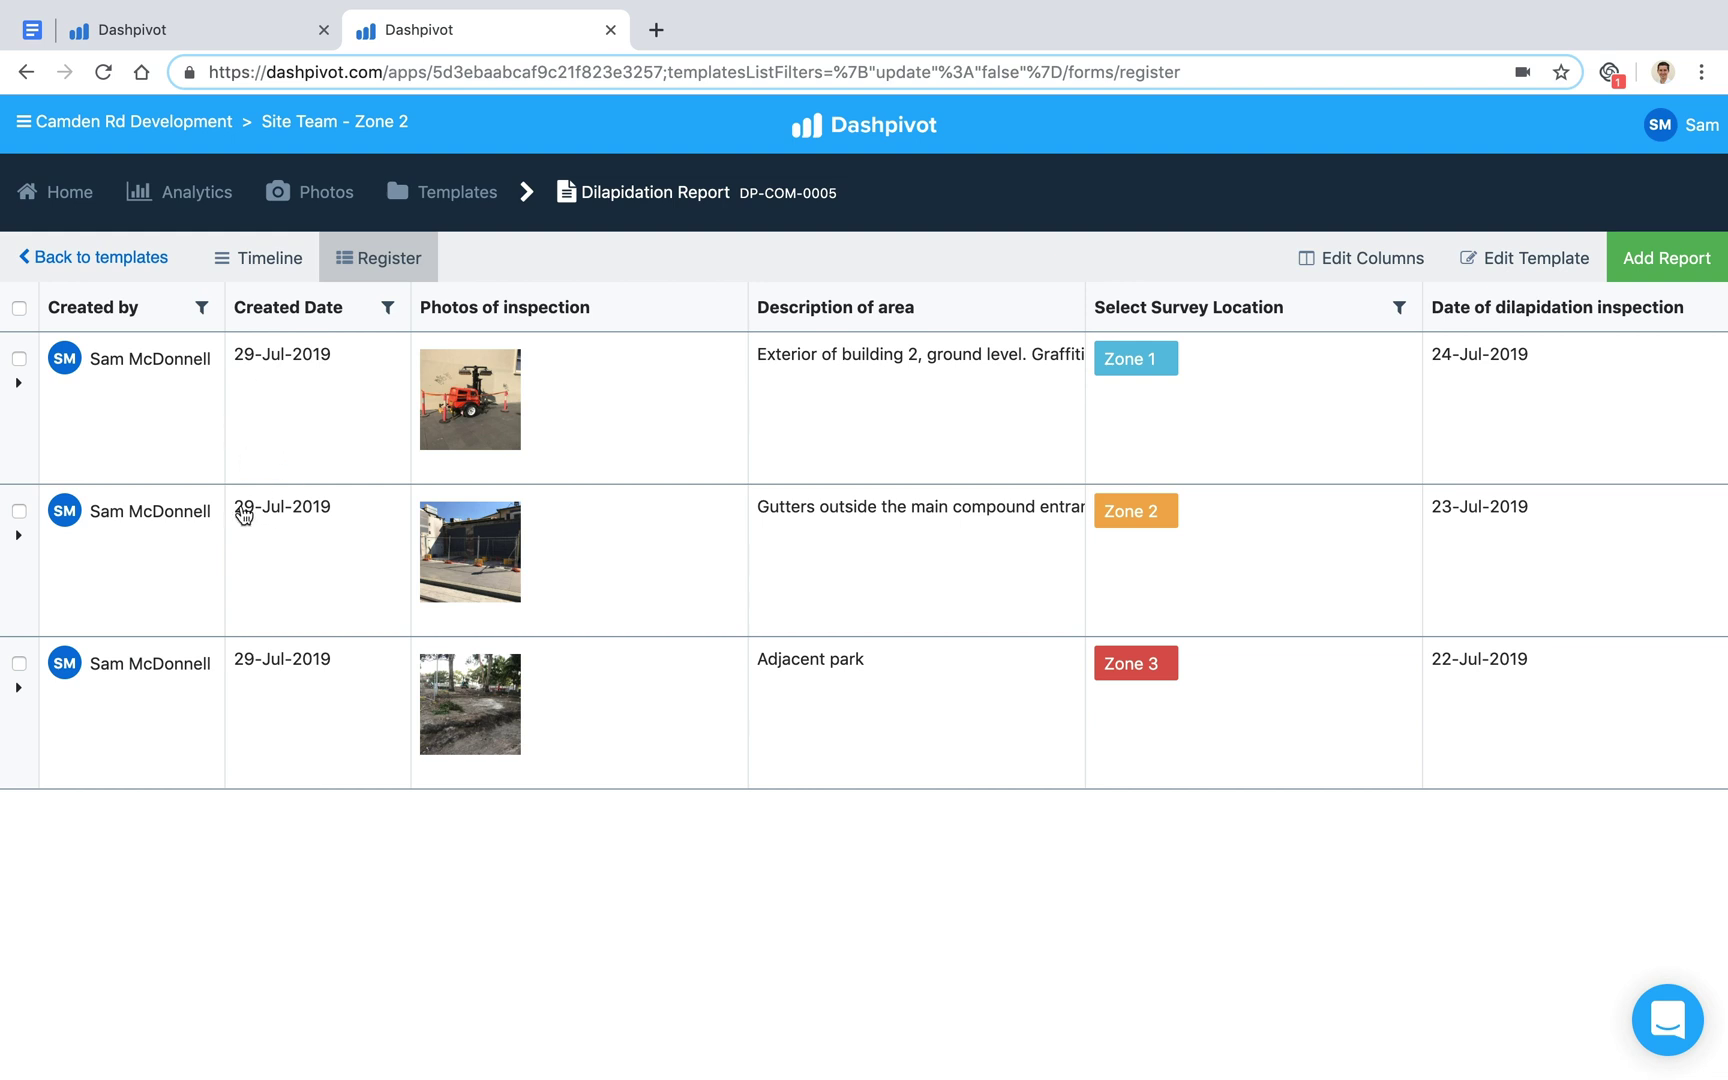
pyautogui.click(169, 428)
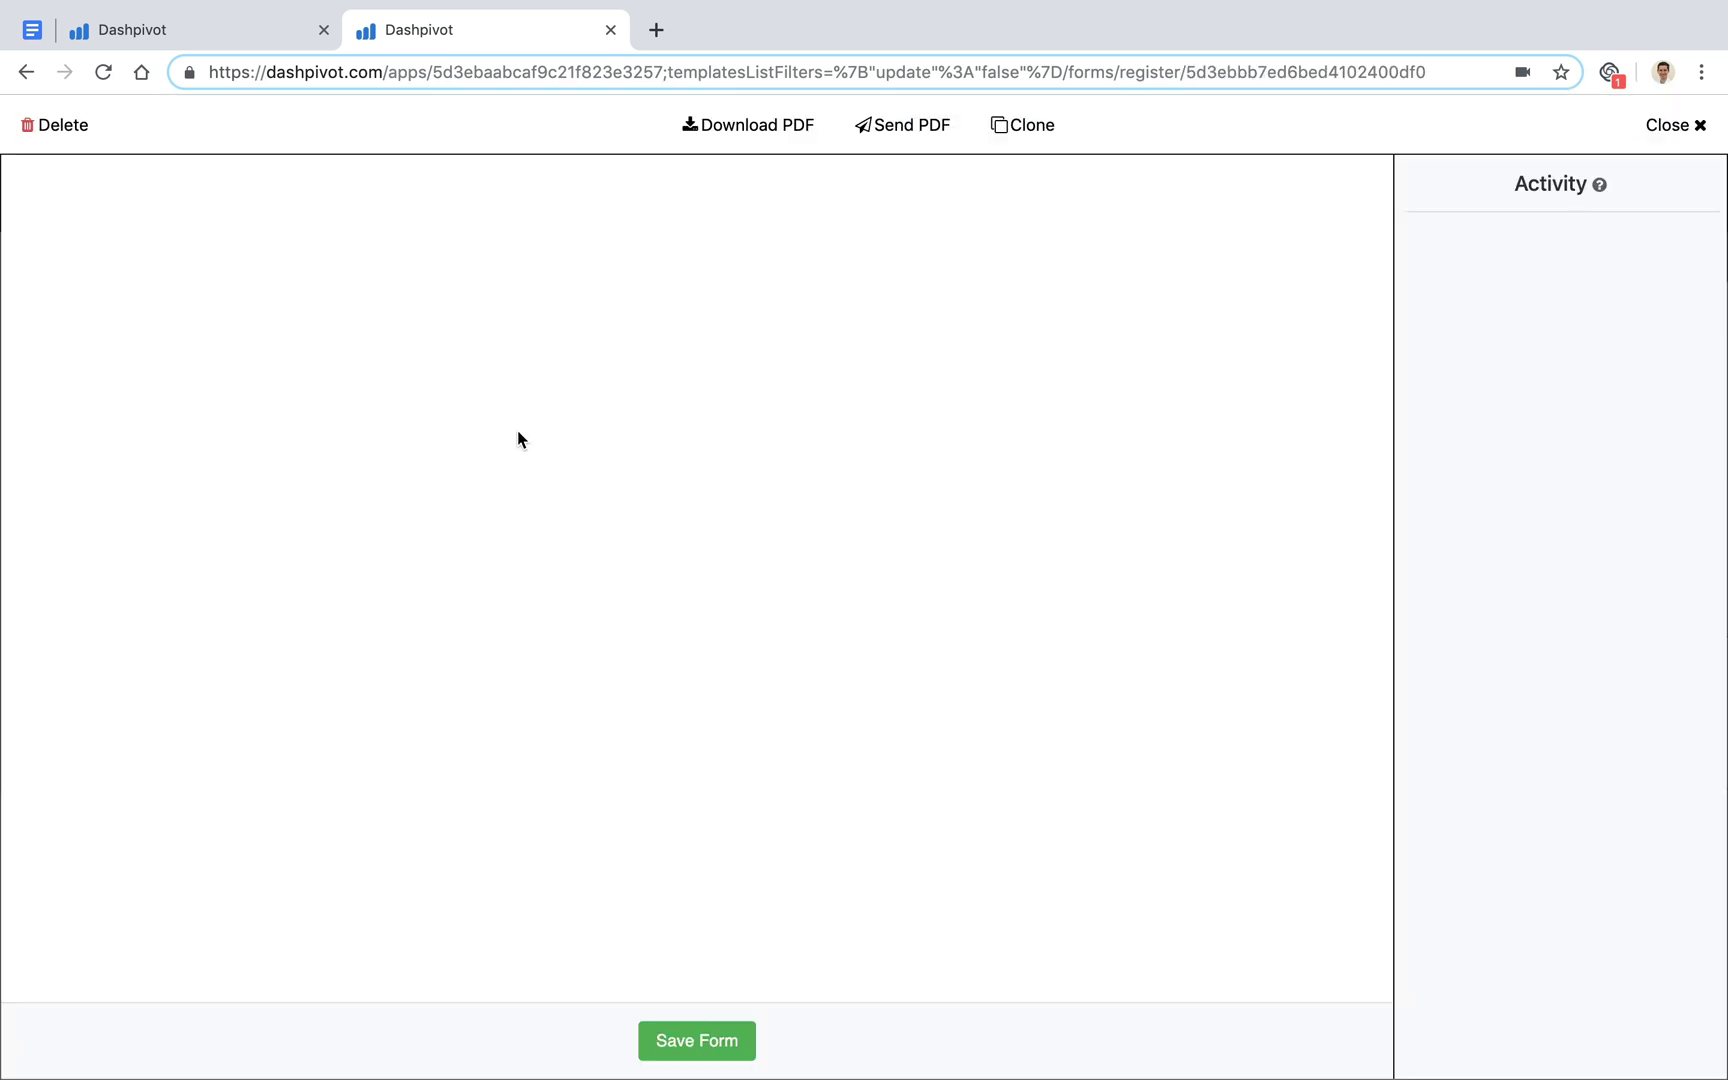
pyautogui.click(872, 156)
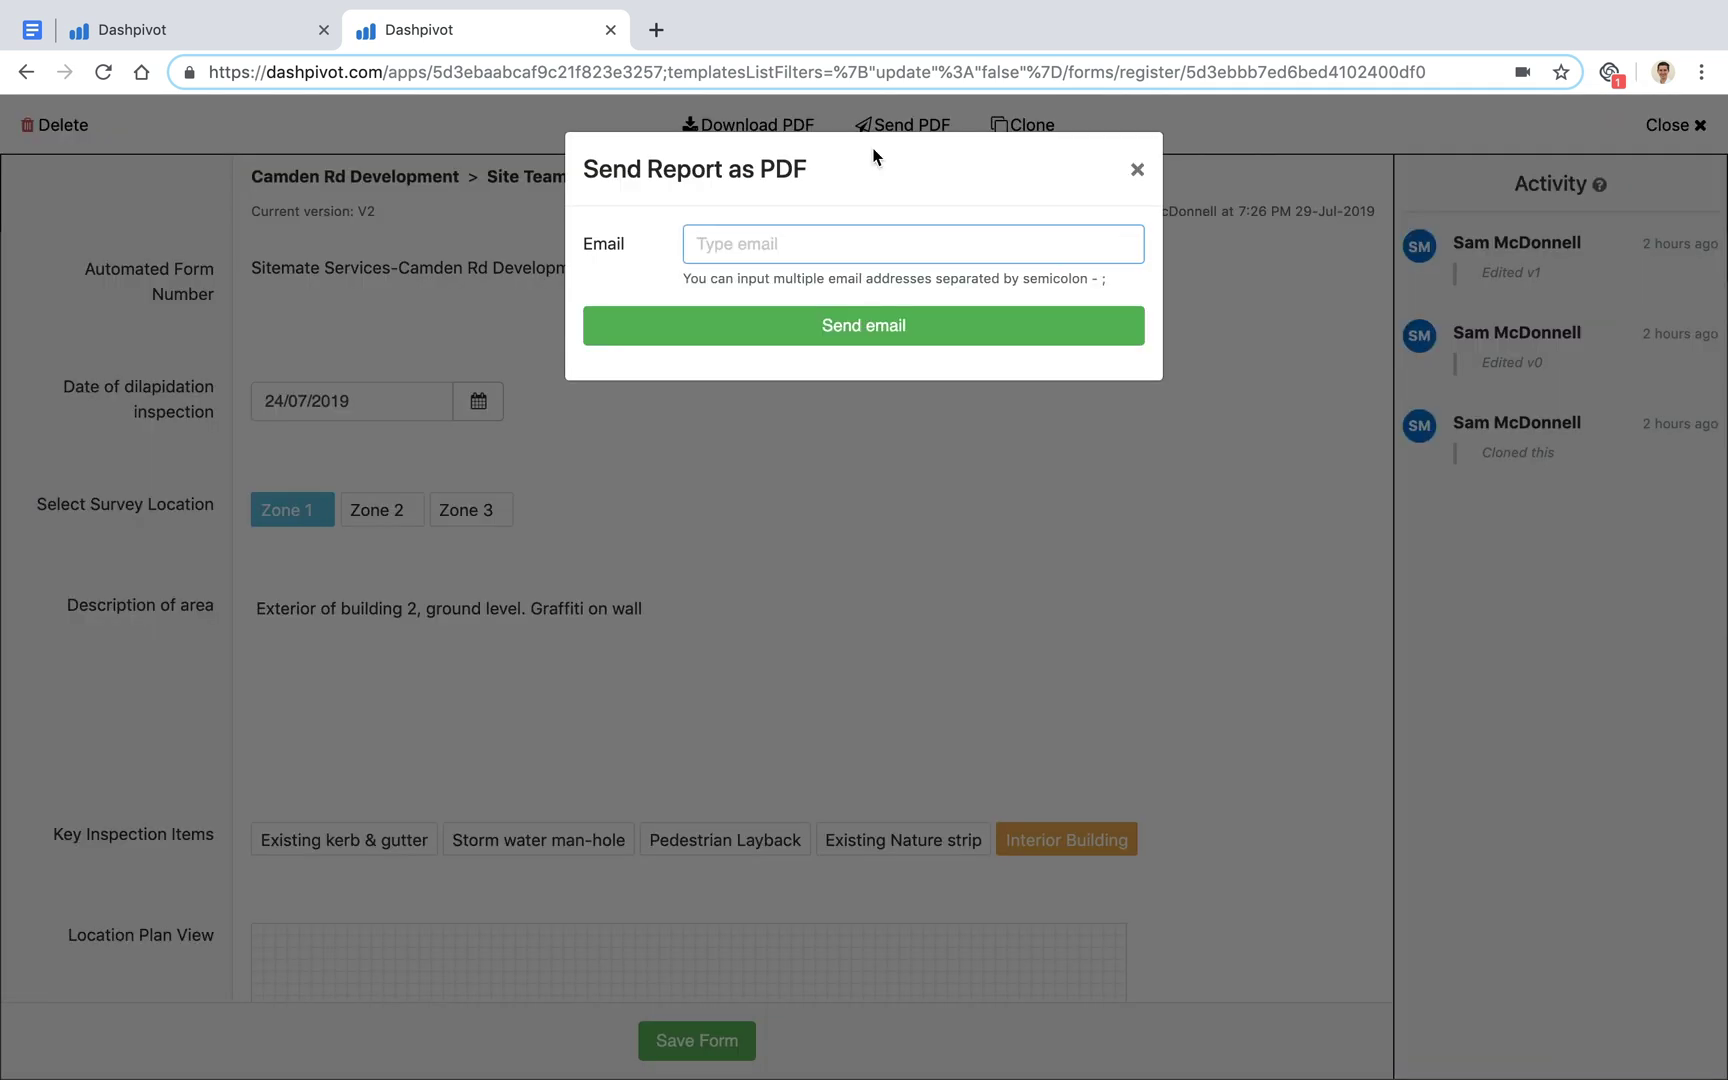
pyautogui.click(1137, 170)
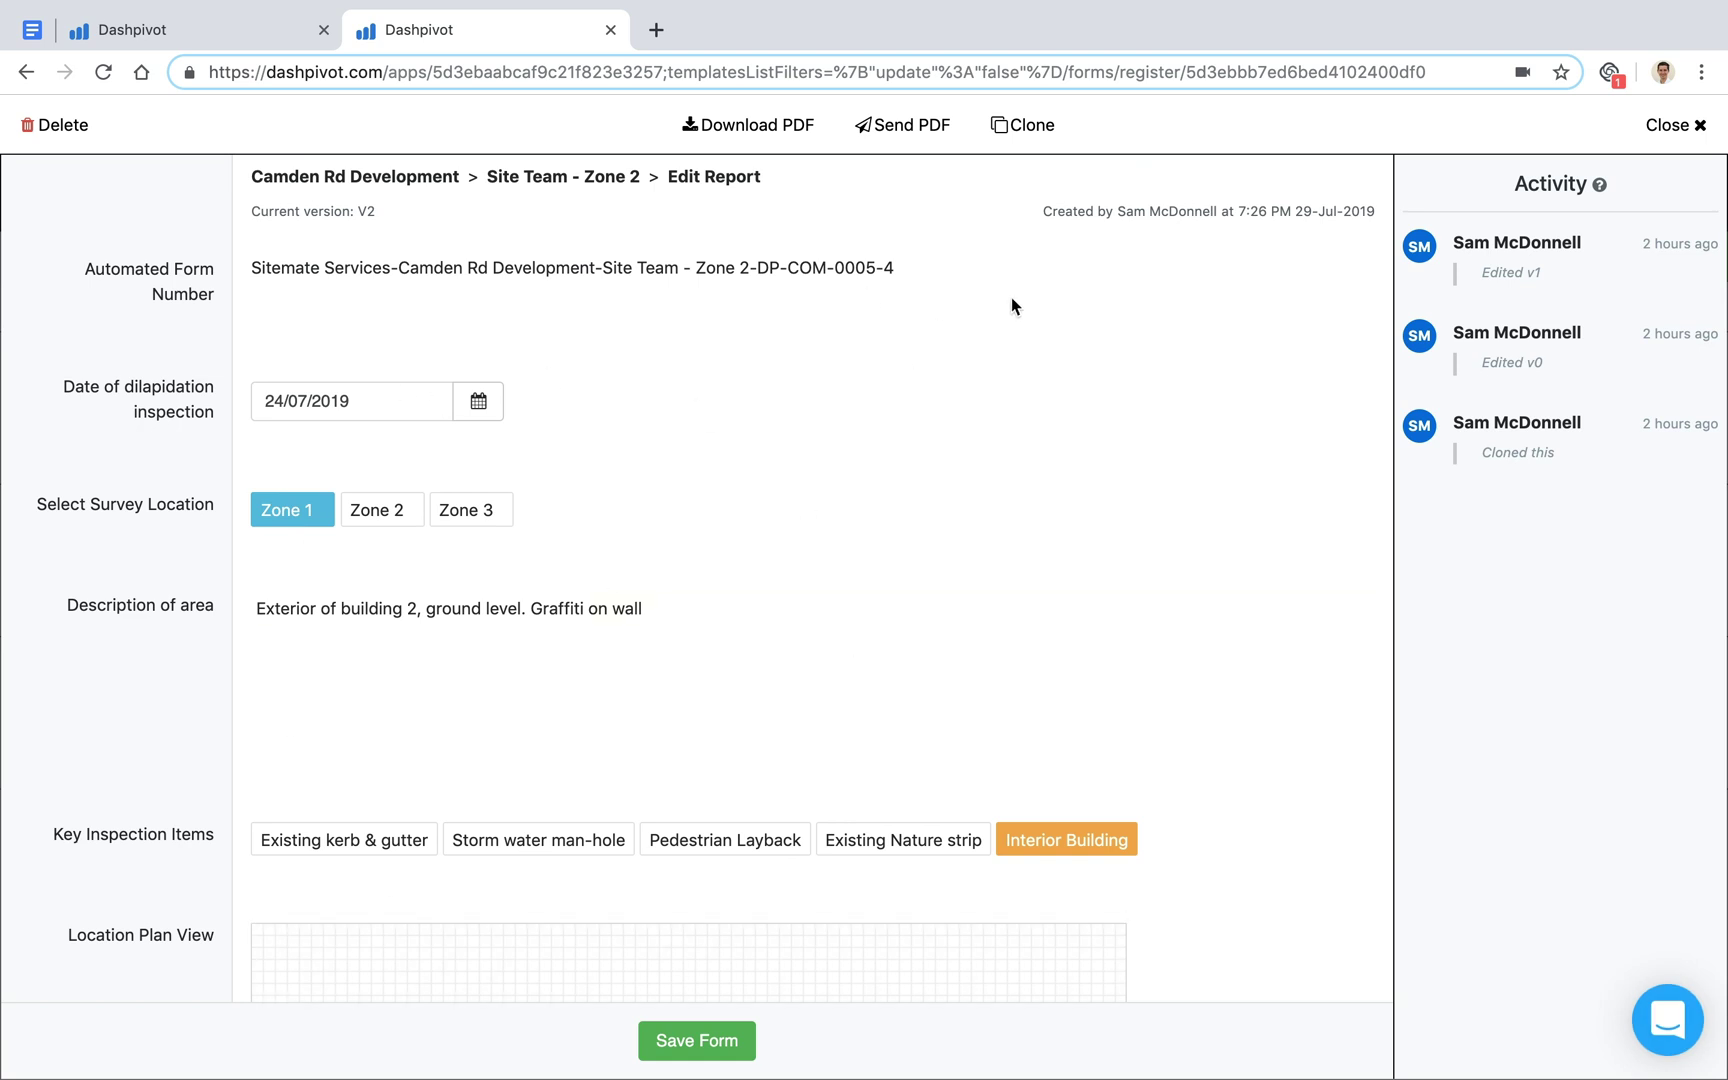
pyautogui.click(1665, 125)
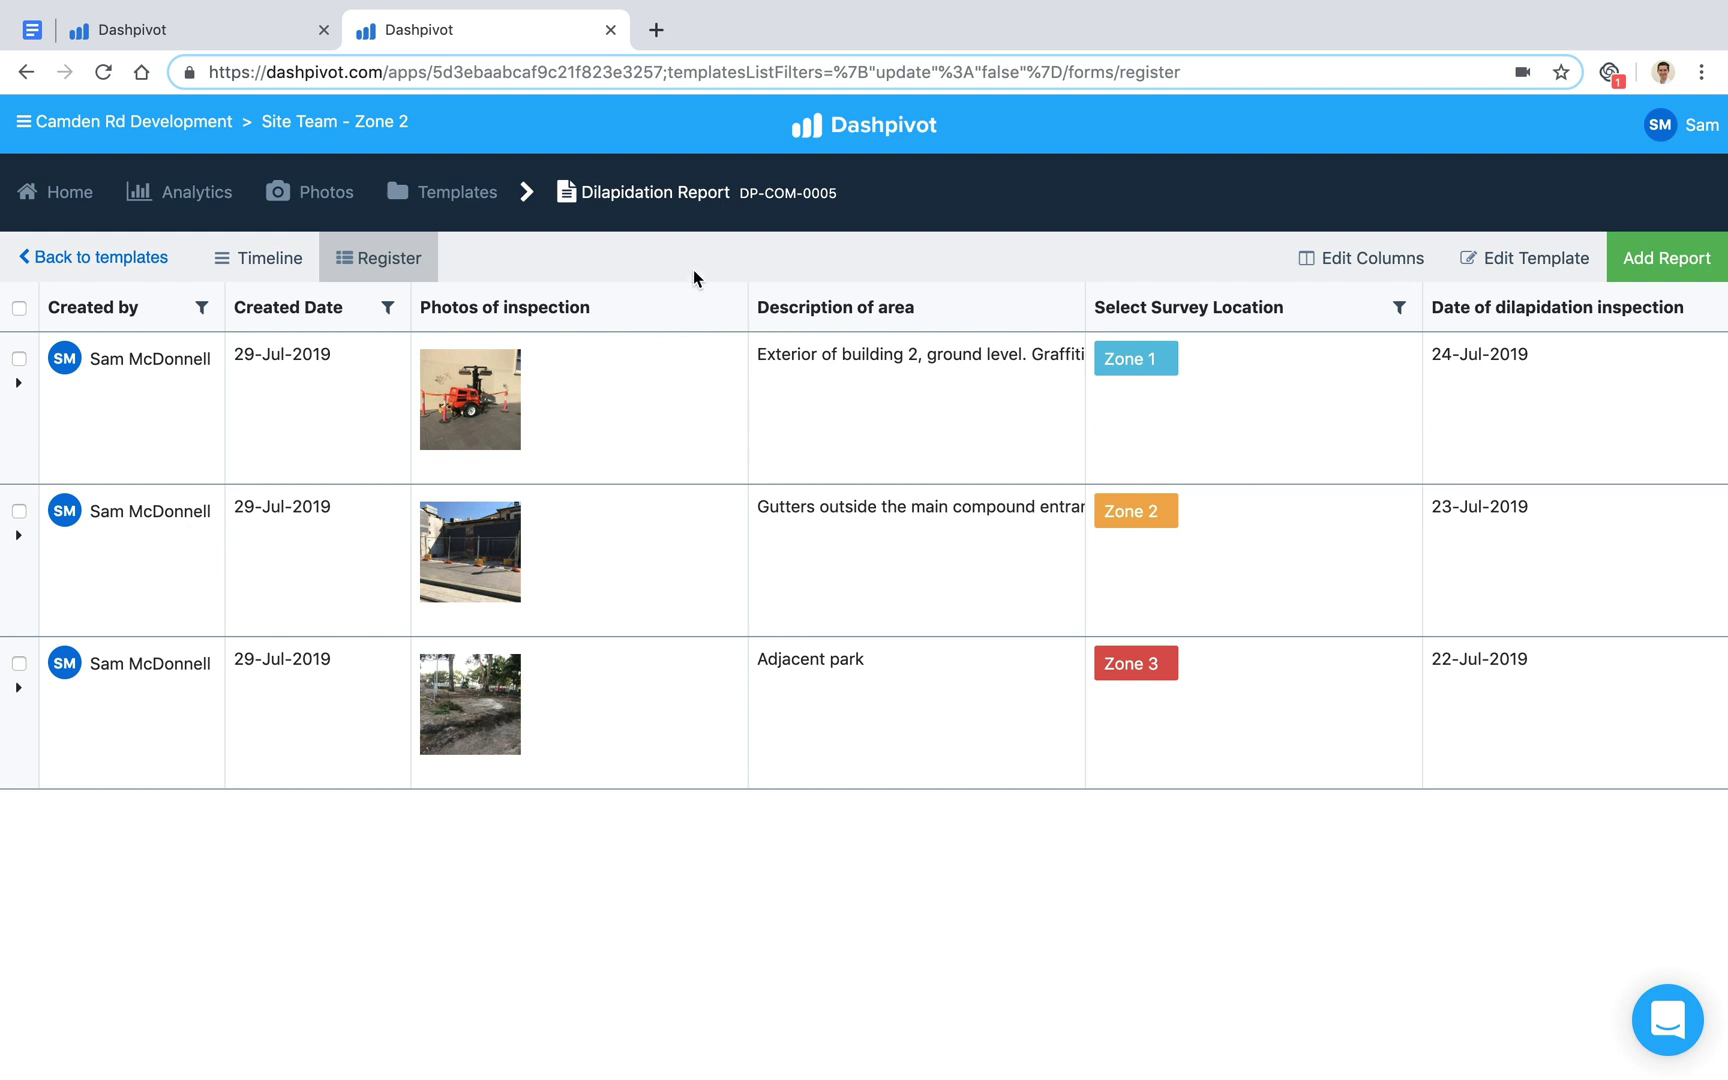
# Step: Return to the templates grid, dismissing the Add new template dialog unused
pyautogui.click(451, 216)
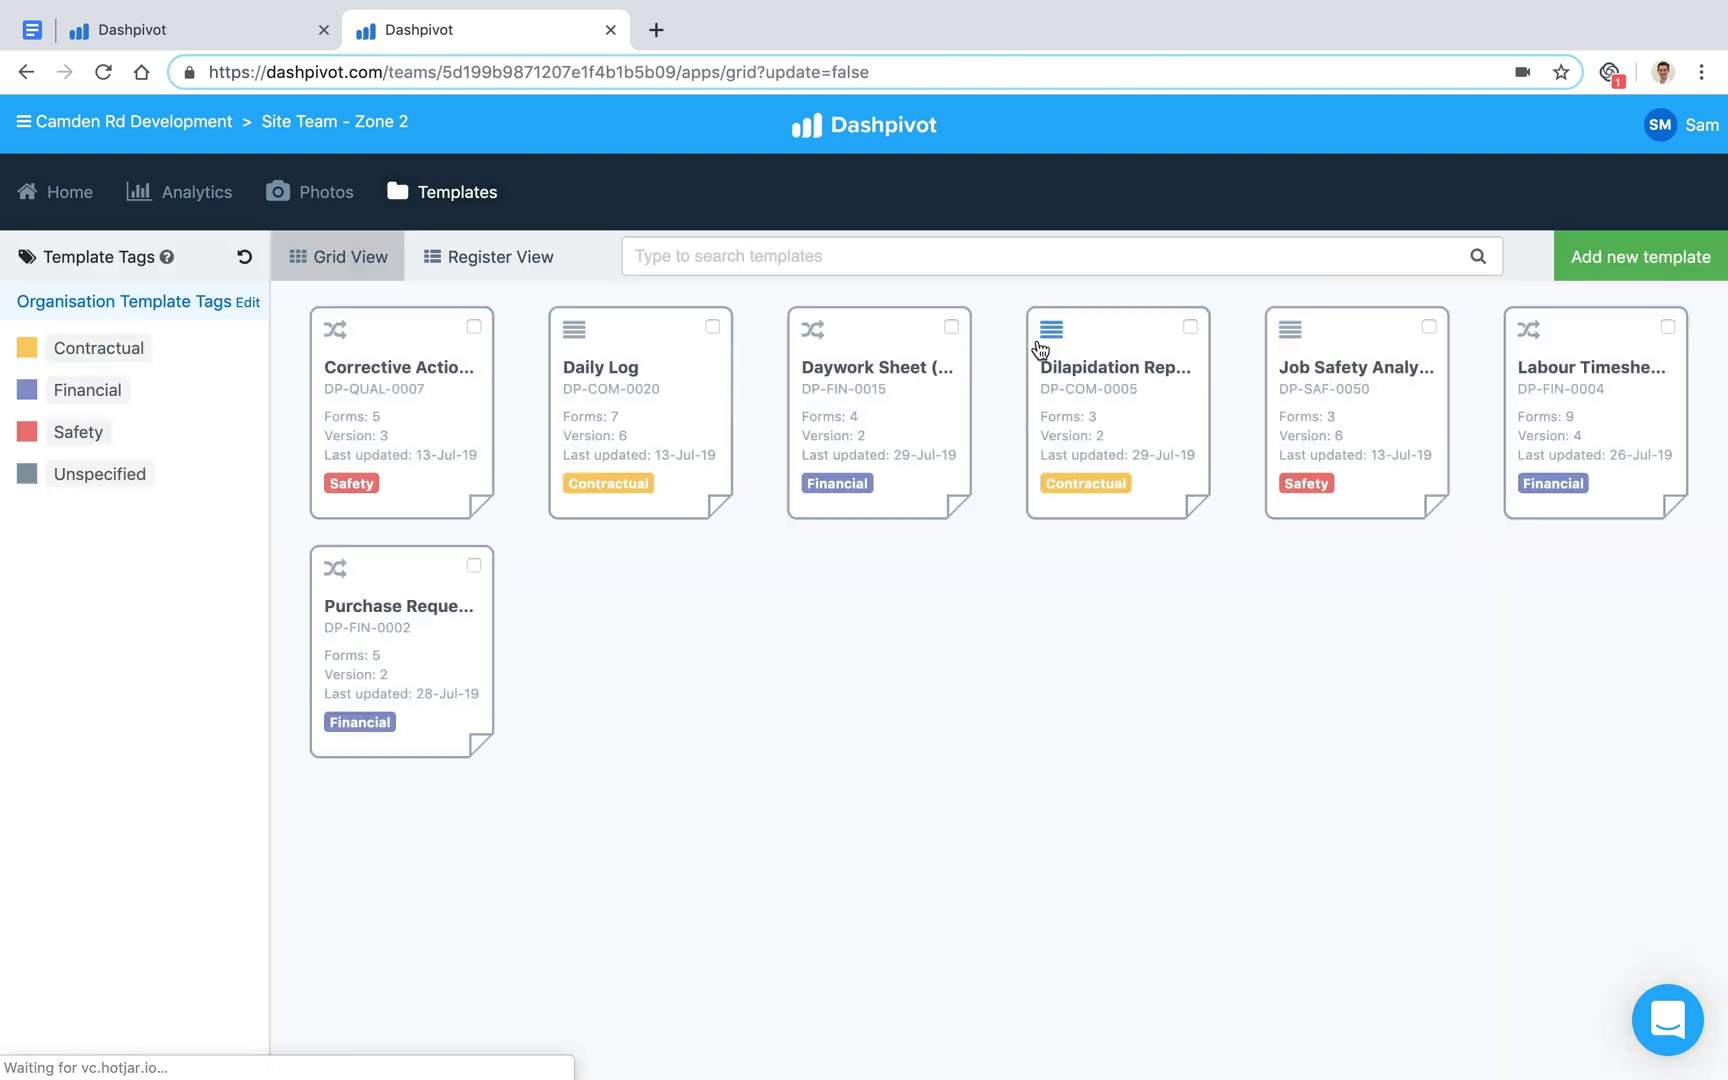
pyautogui.click(1588, 266)
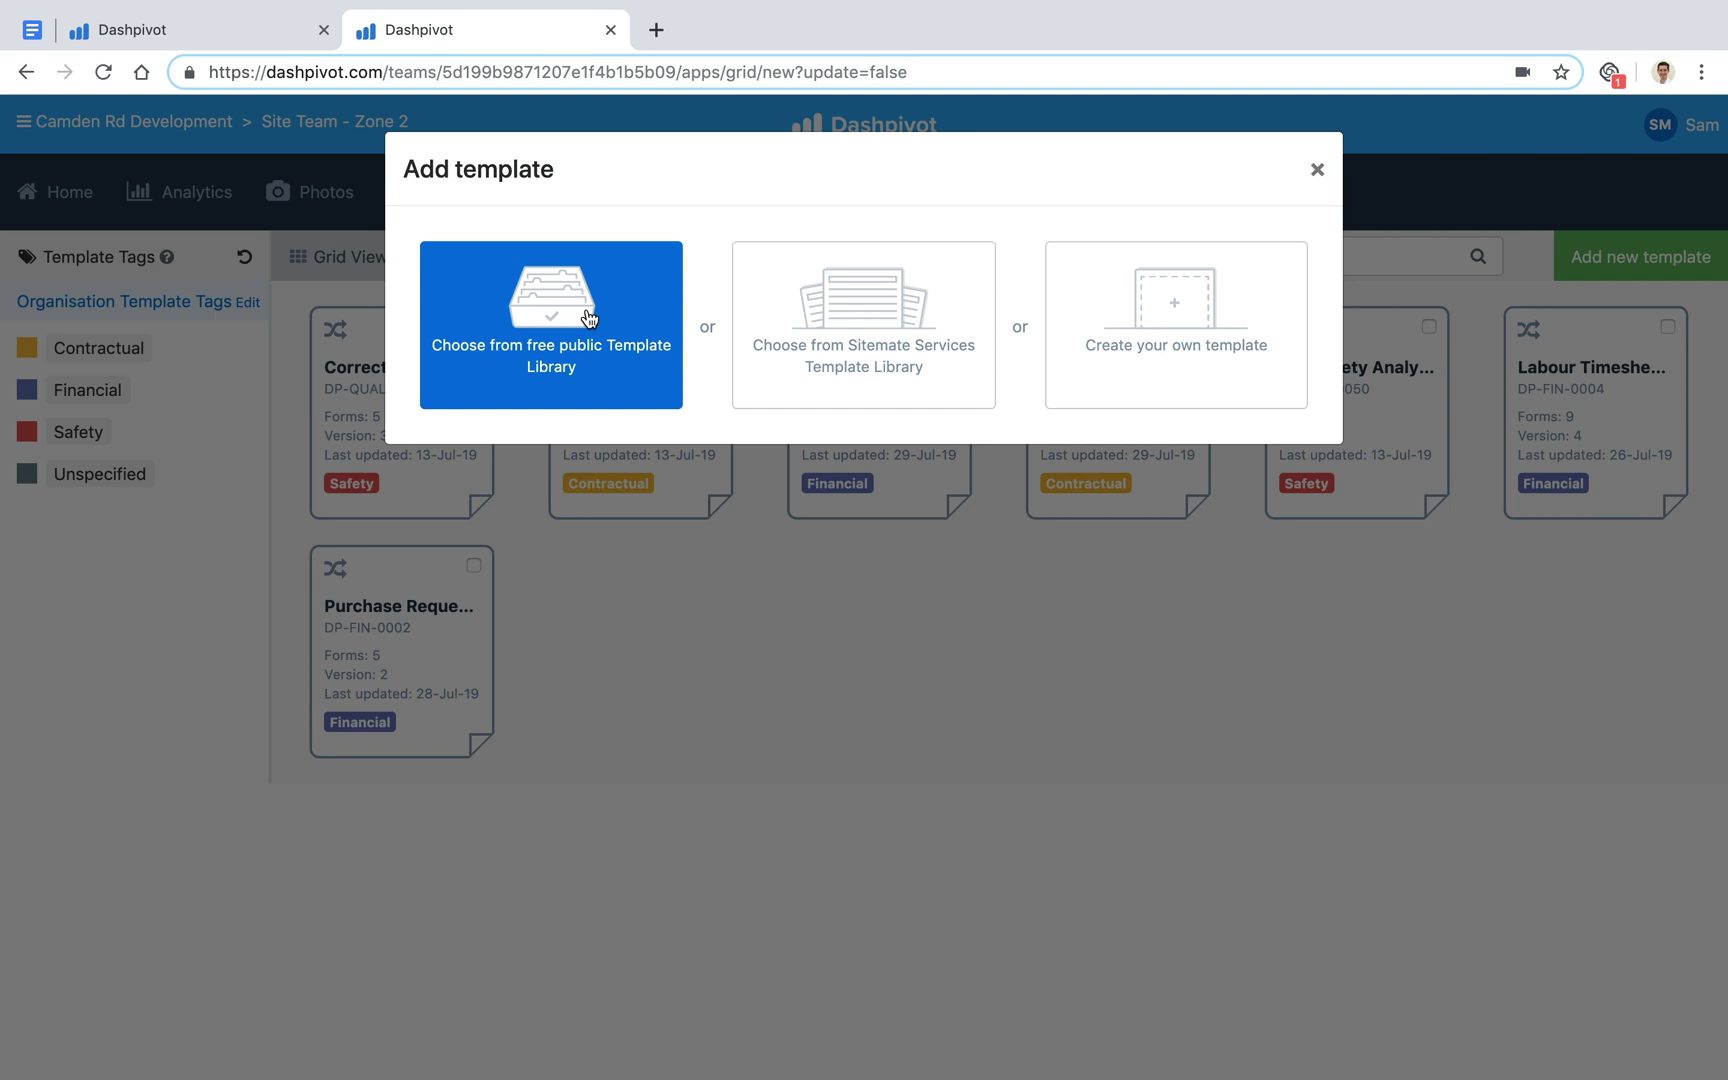
pyautogui.click(1317, 169)
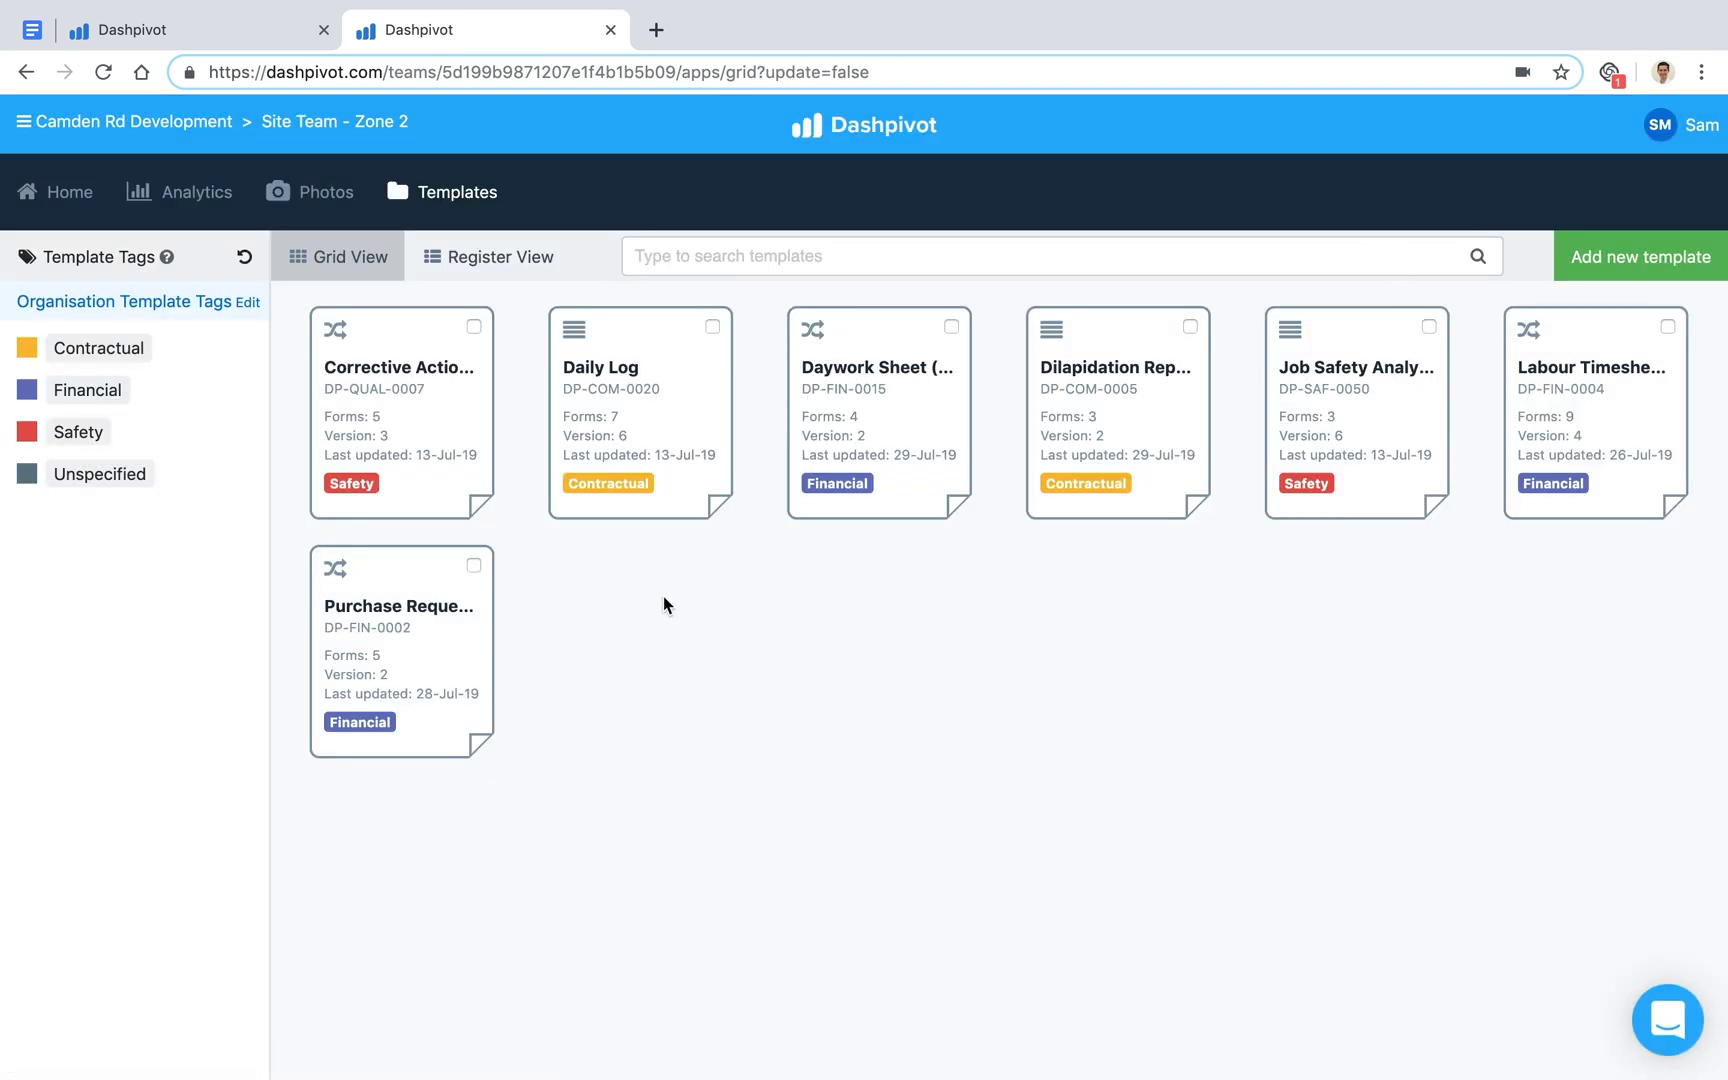
# Step: Open the Dilapidation Report card to view its Zone 1, 2 and 3 reports
pyautogui.click(1114, 389)
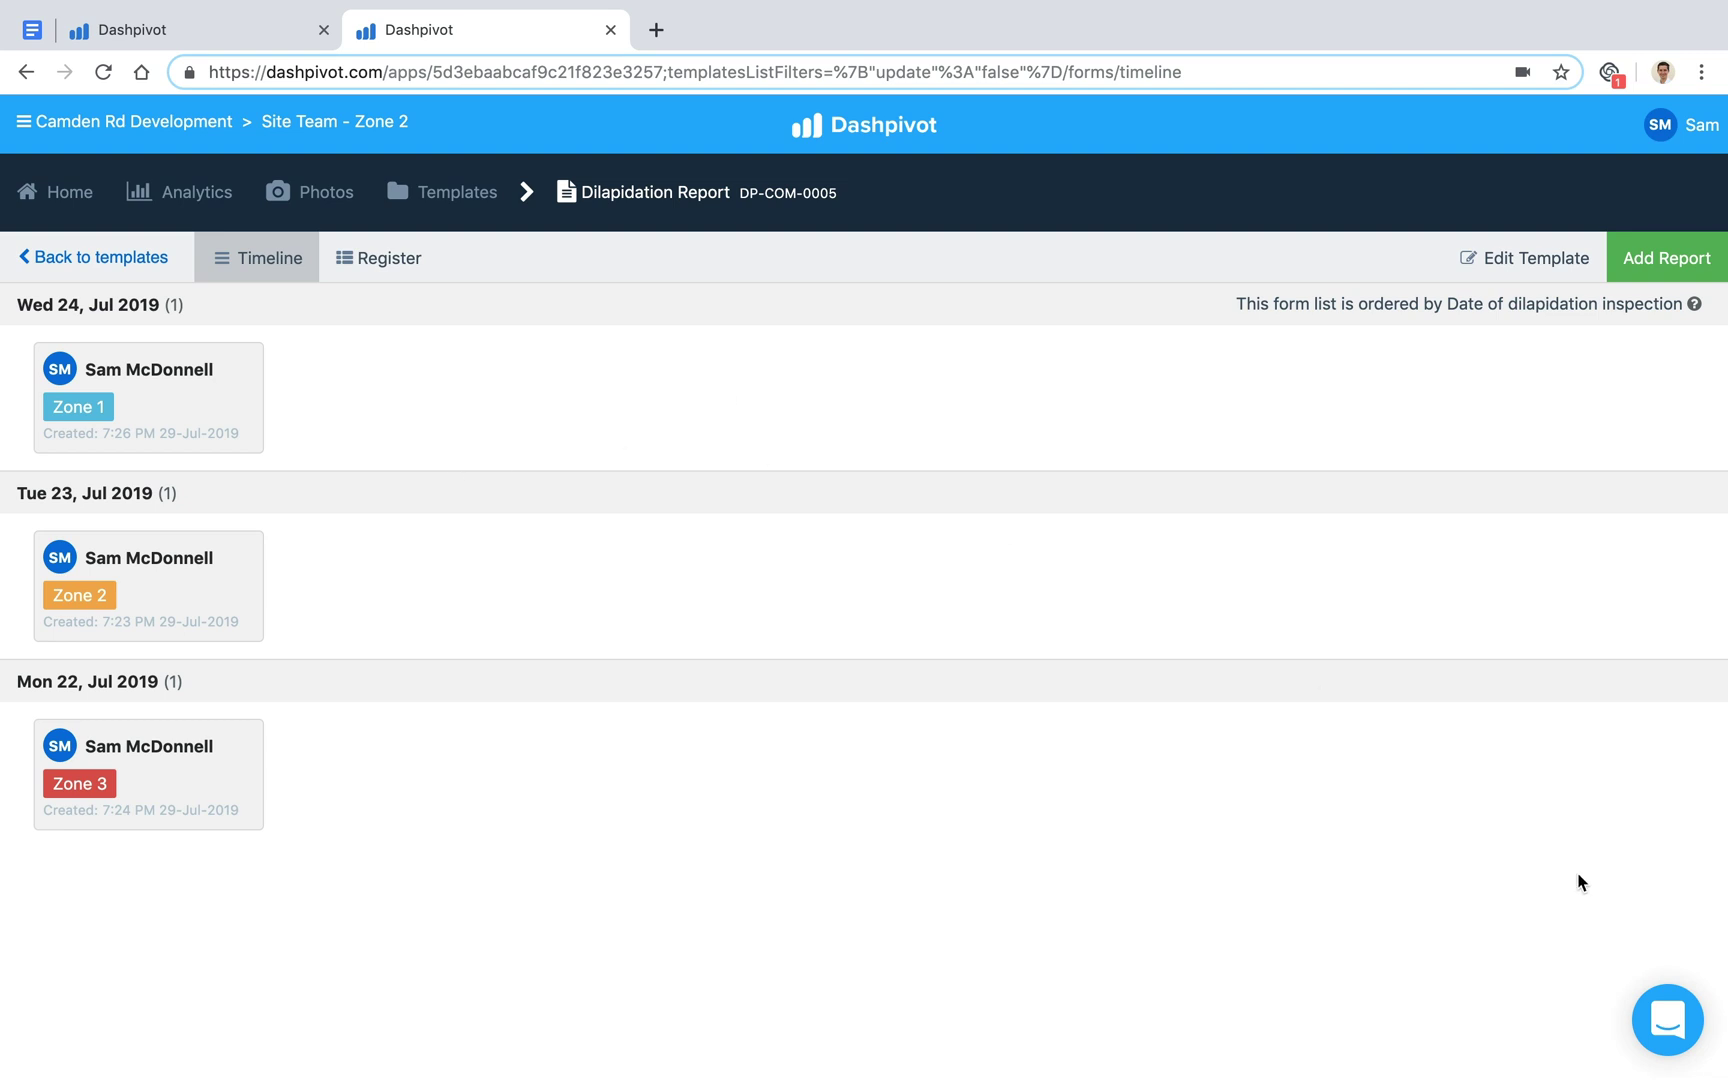
pyautogui.click(1667, 1030)
pyautogui.click(1667, 1030)
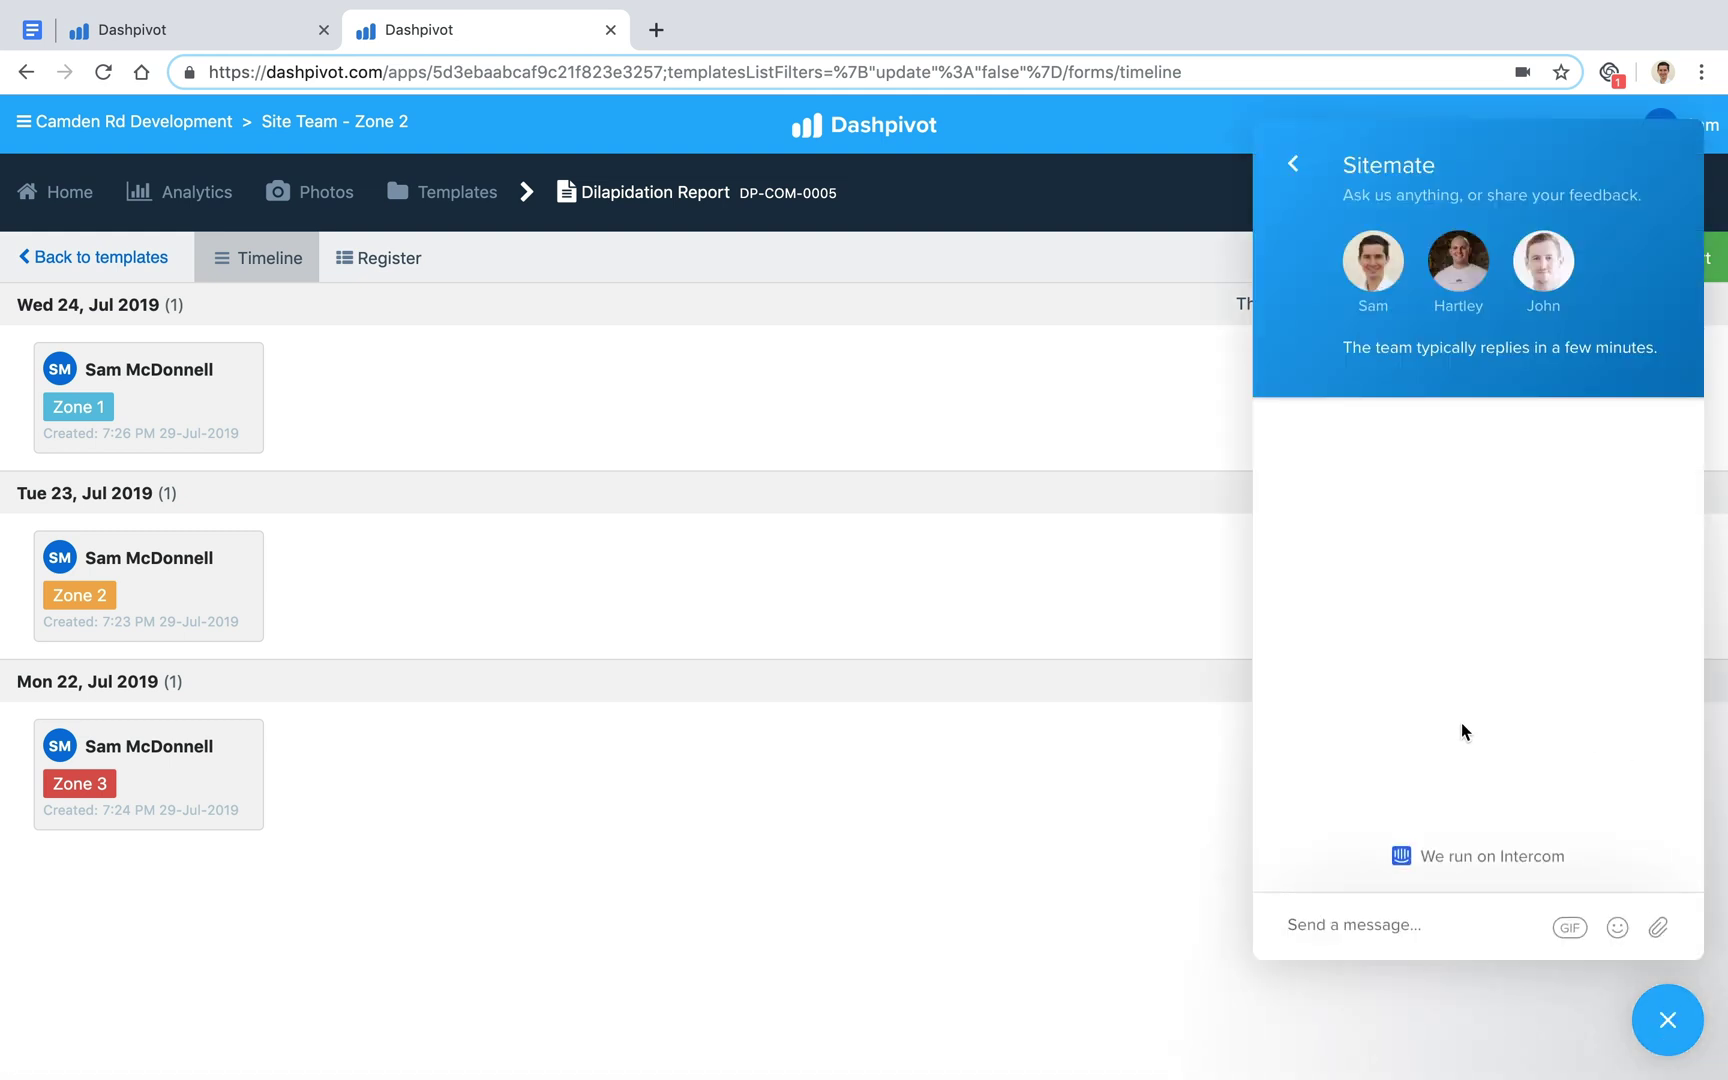
pyautogui.click(1293, 163)
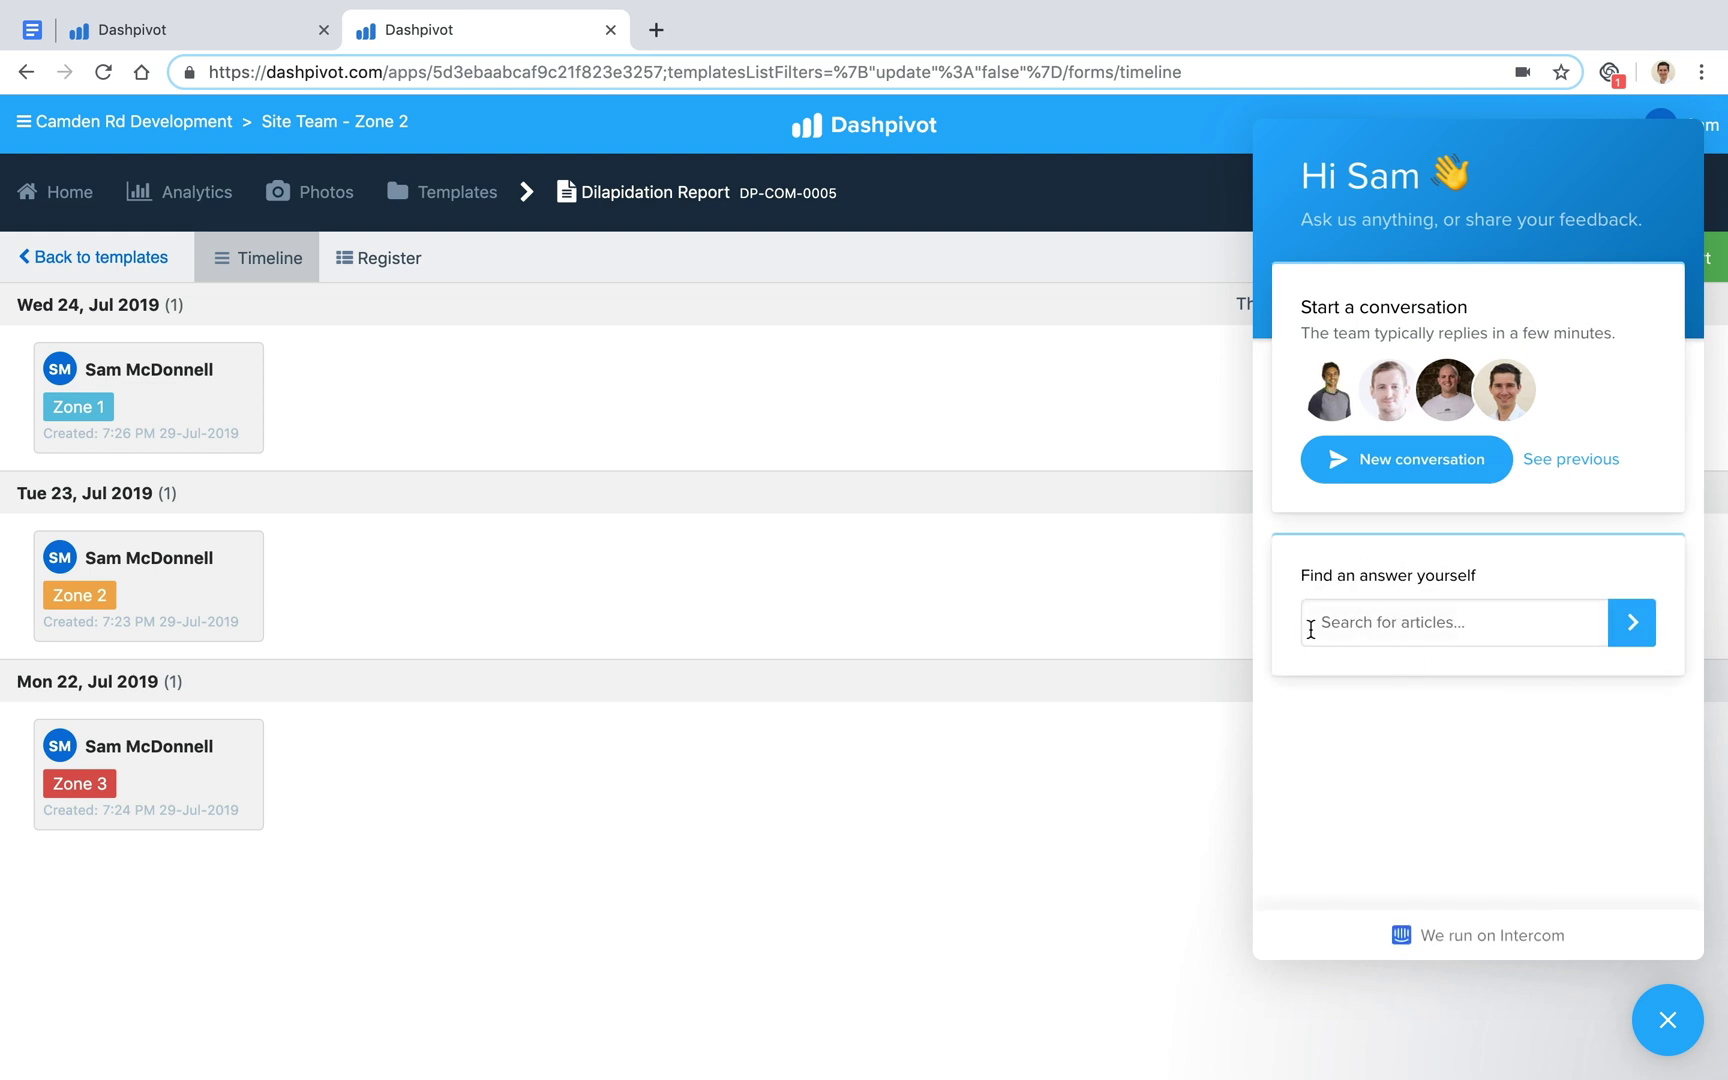
pyautogui.write('photos')
pyautogui.press('Return')
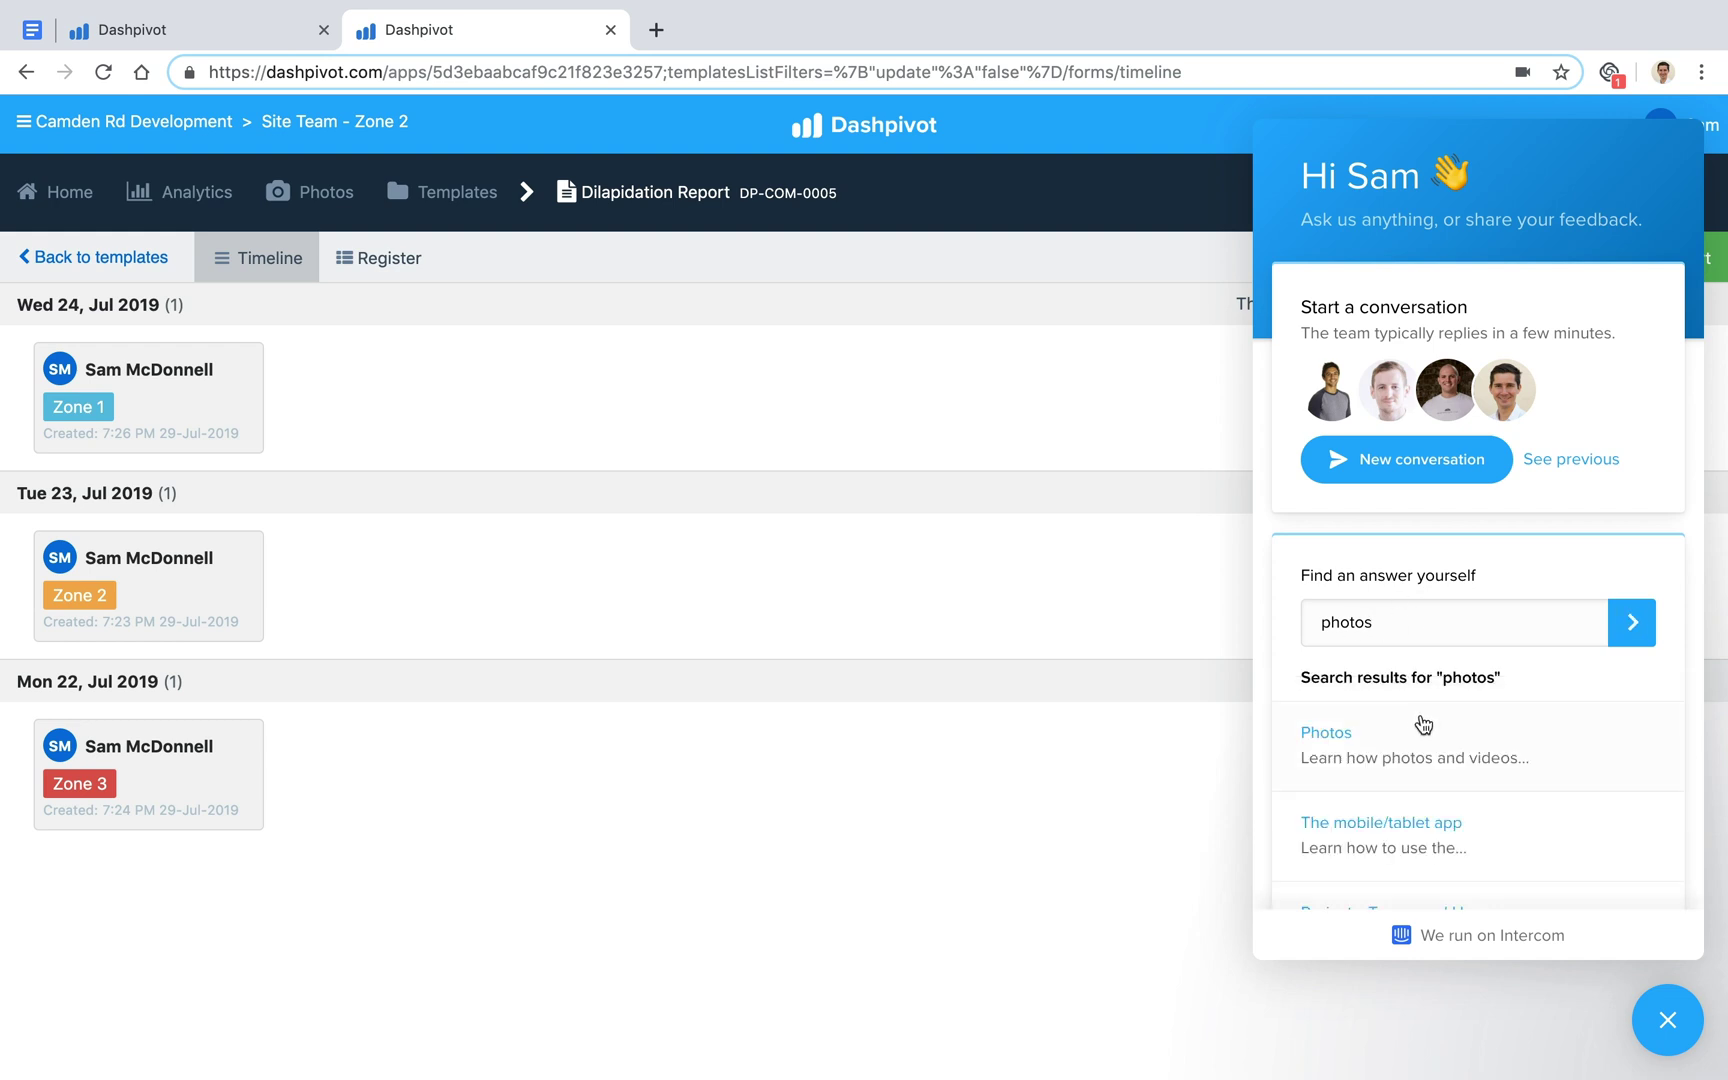
pyautogui.scroll(-3, 1472, 748)
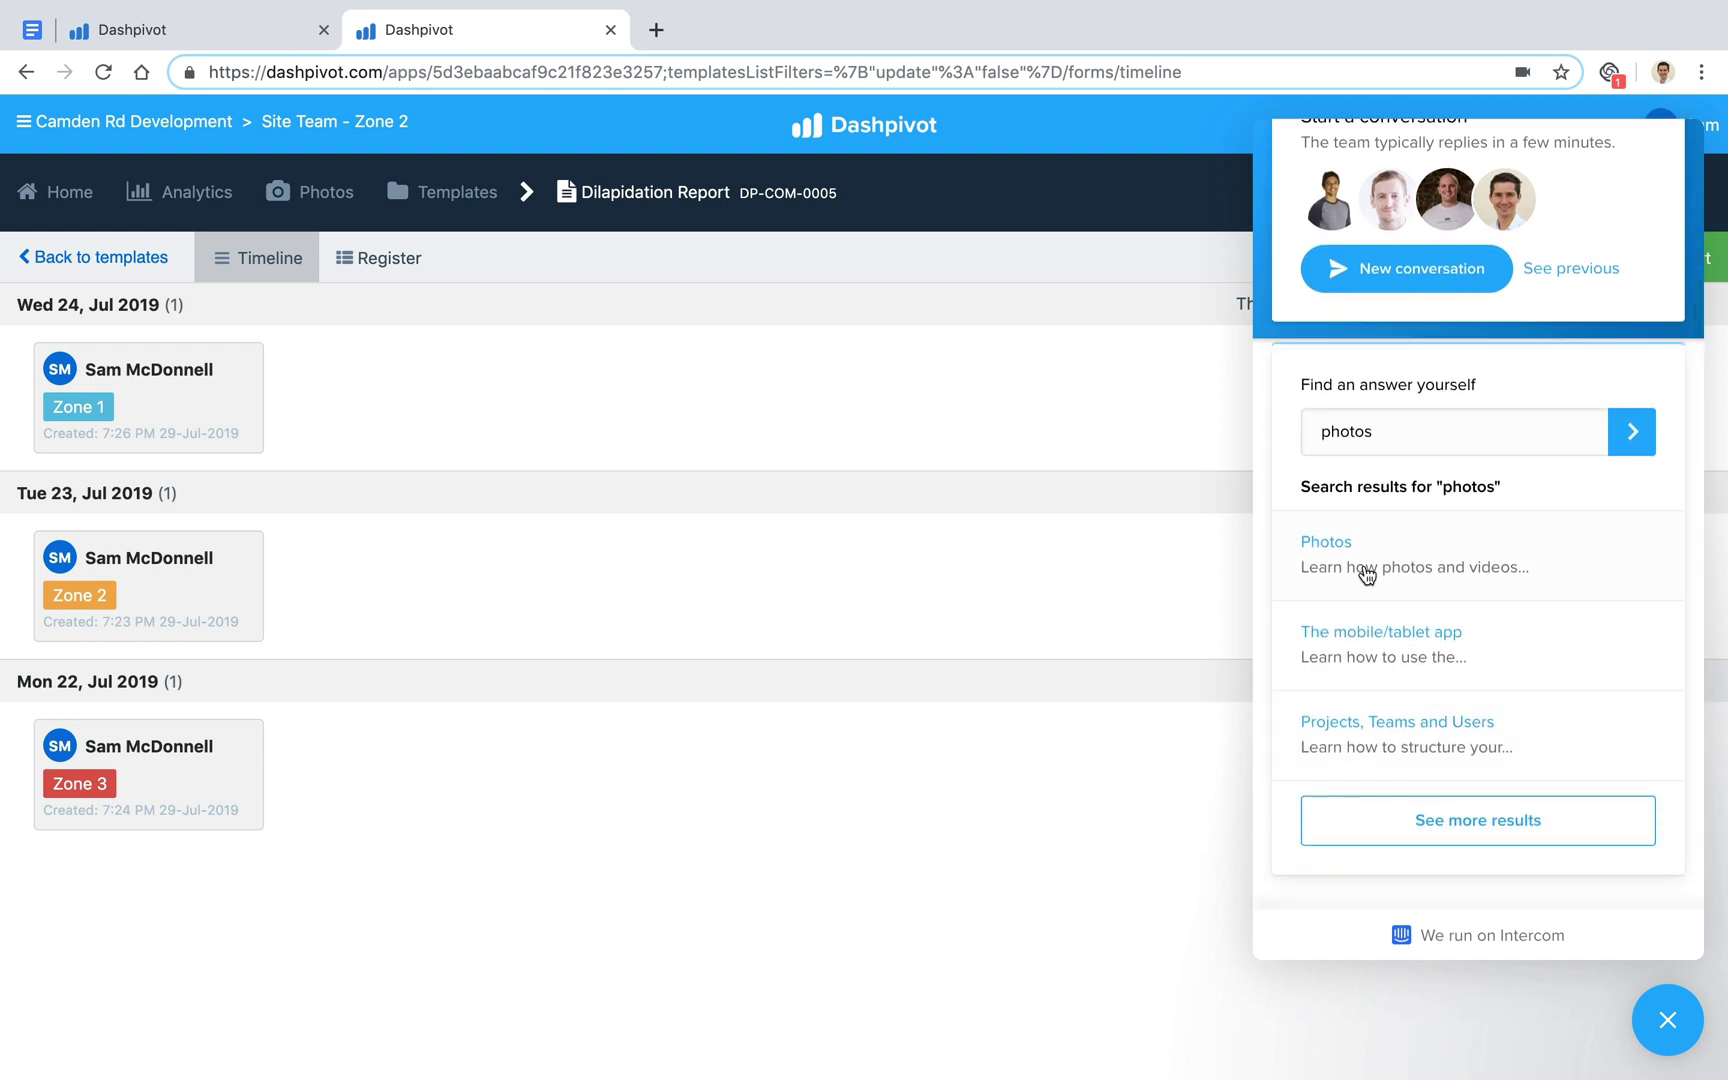
pyautogui.scroll(3, 1350, 590)
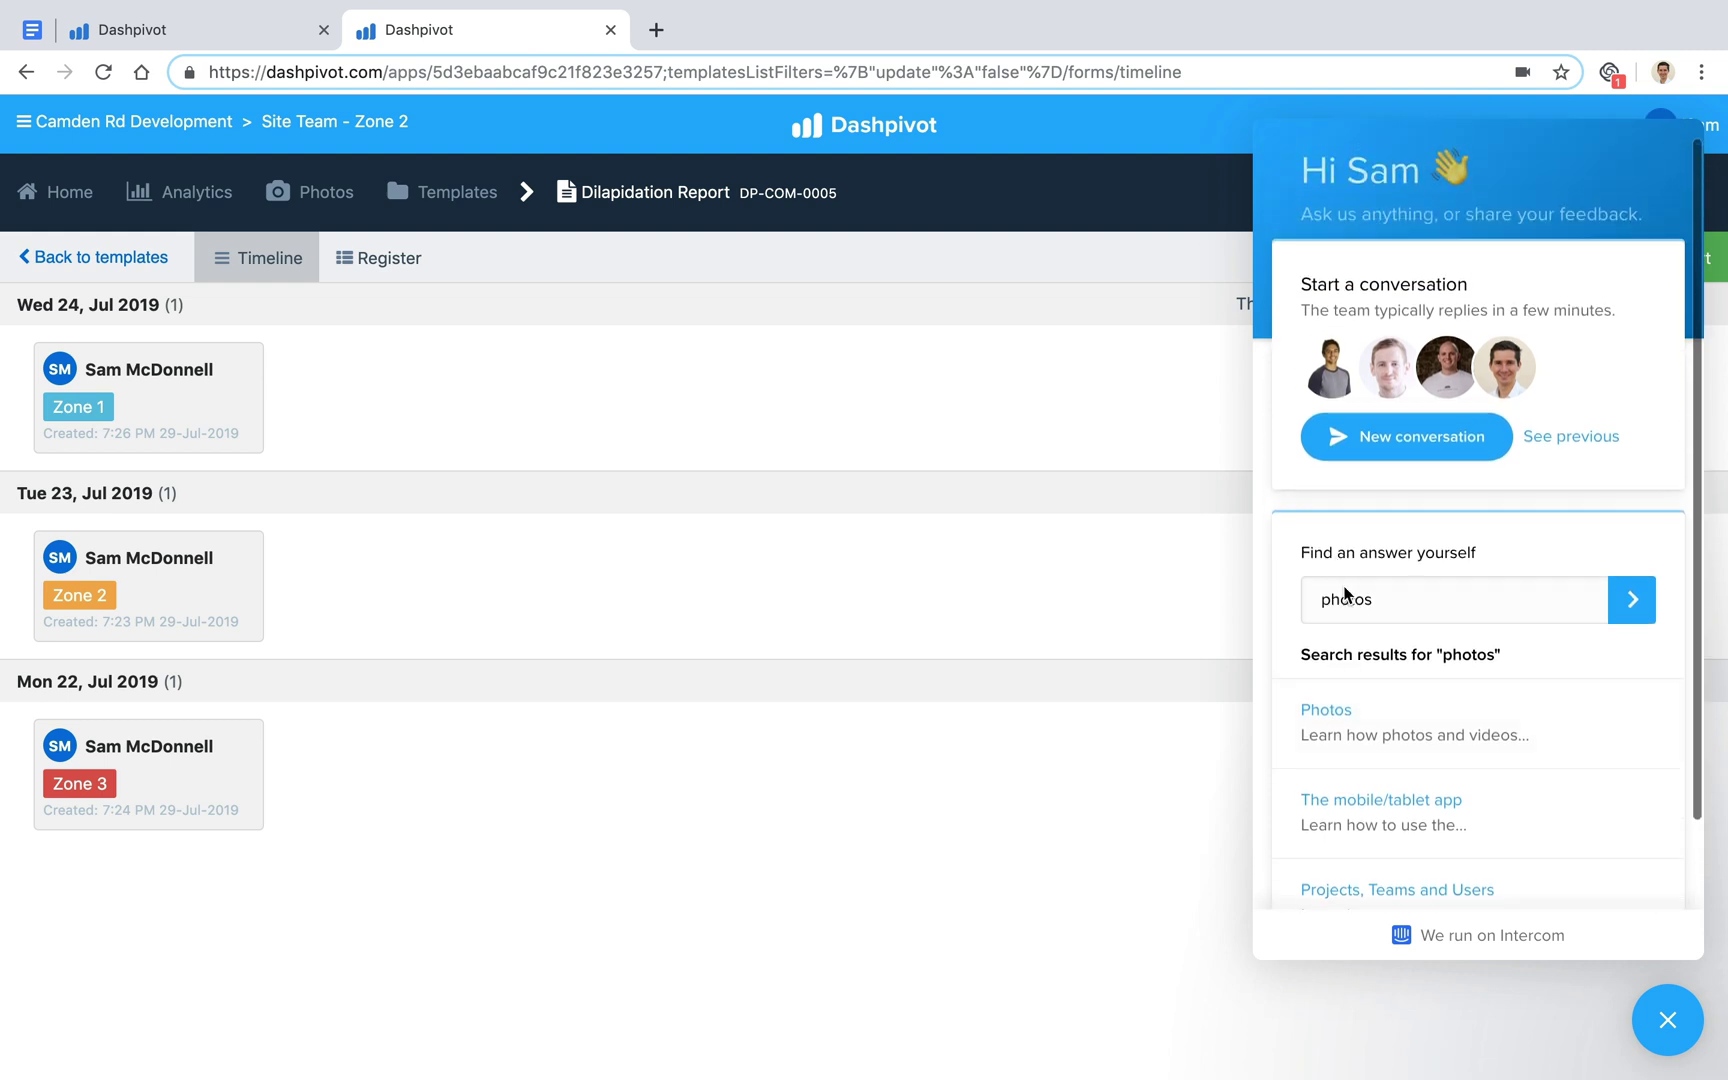
pyautogui.scroll(1, 1356, 690)
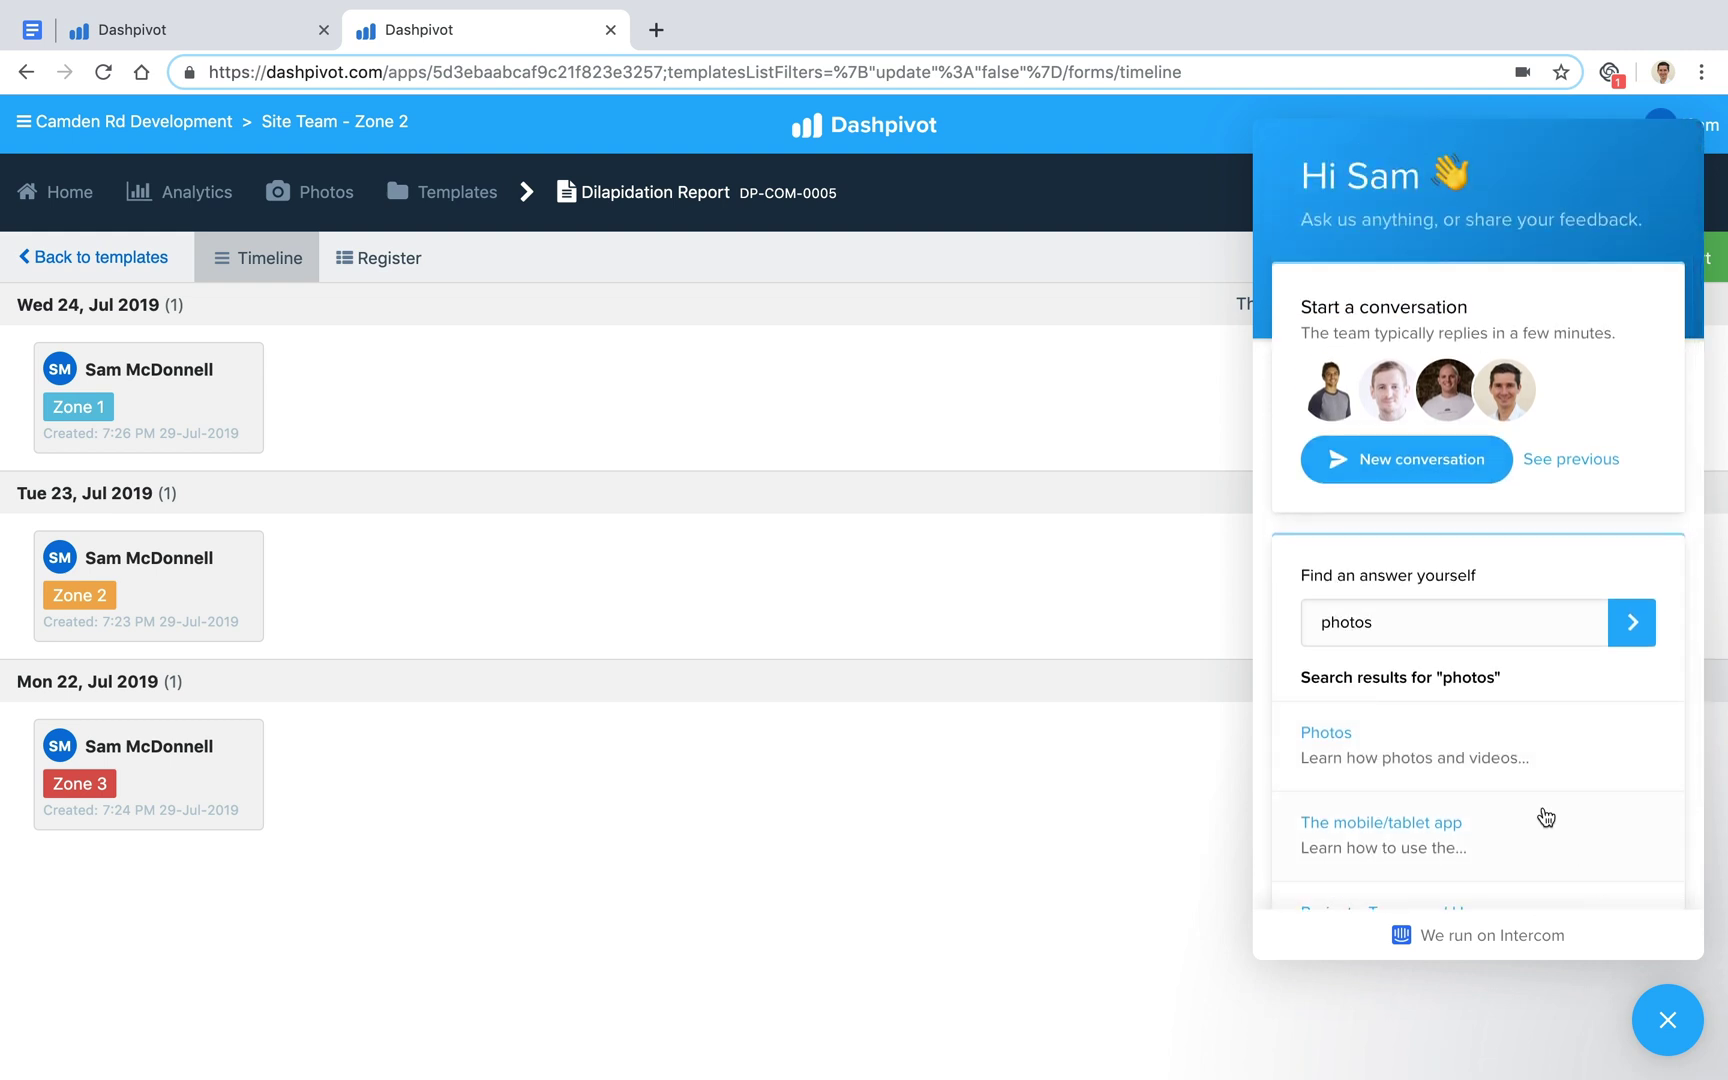
pyautogui.scroll(-1, 1545, 816)
pyautogui.click(1667, 1020)
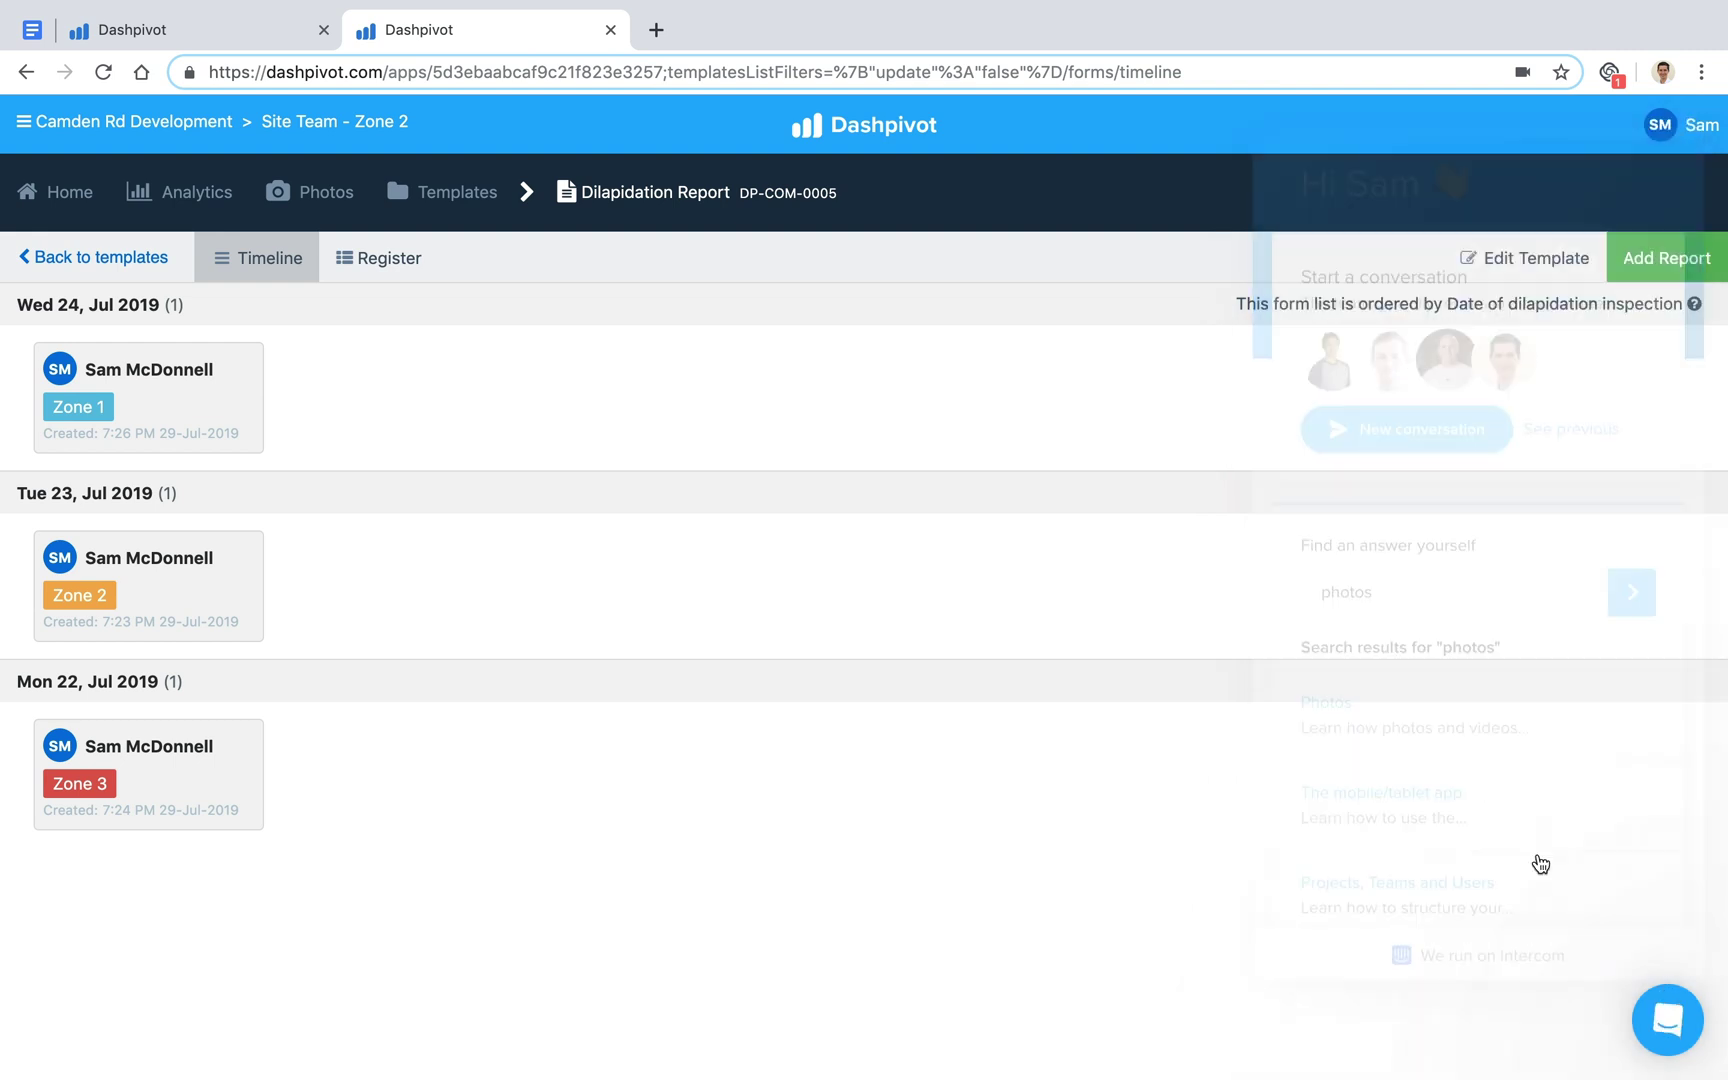